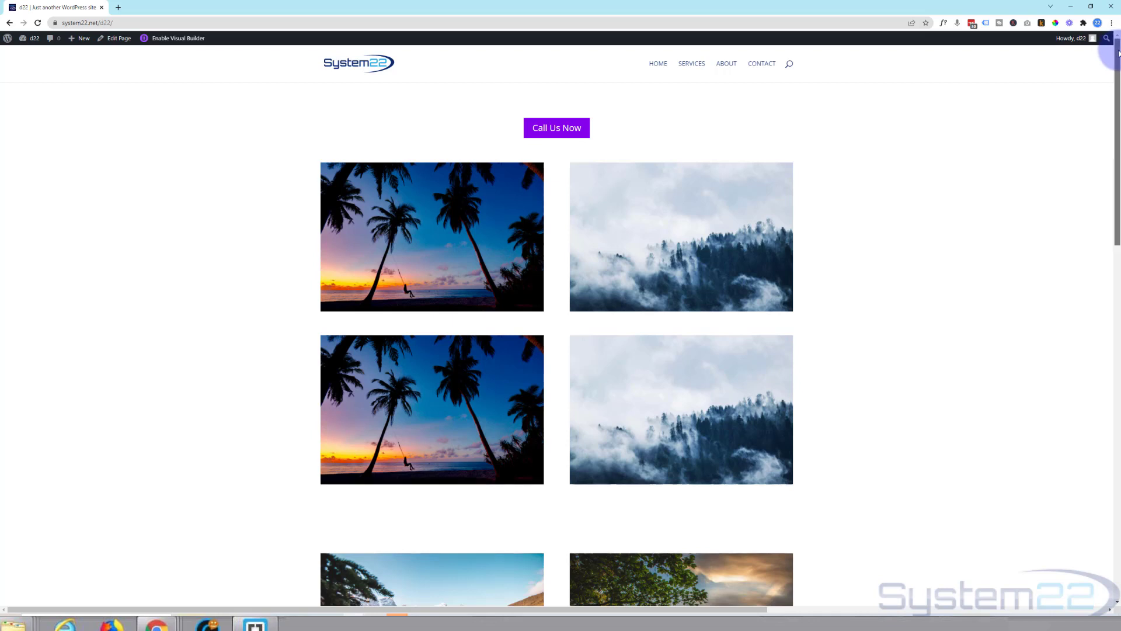
Switch the page into Divi's Visual Builder
drag(1117, 53, 1117, 87)
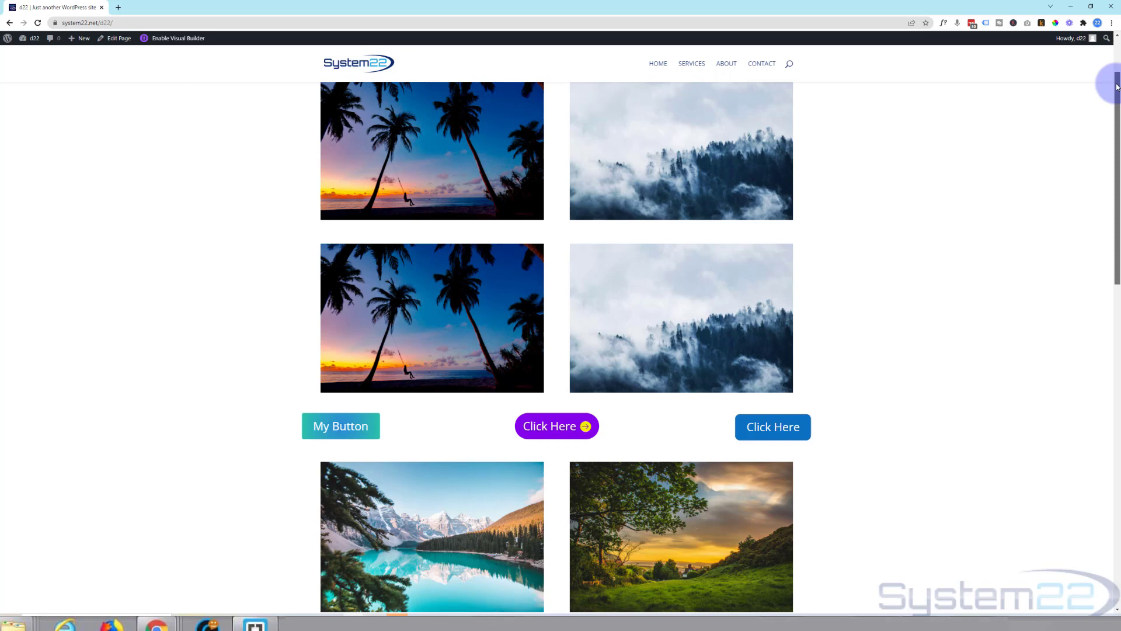
drag(1117, 86, 1116, 120)
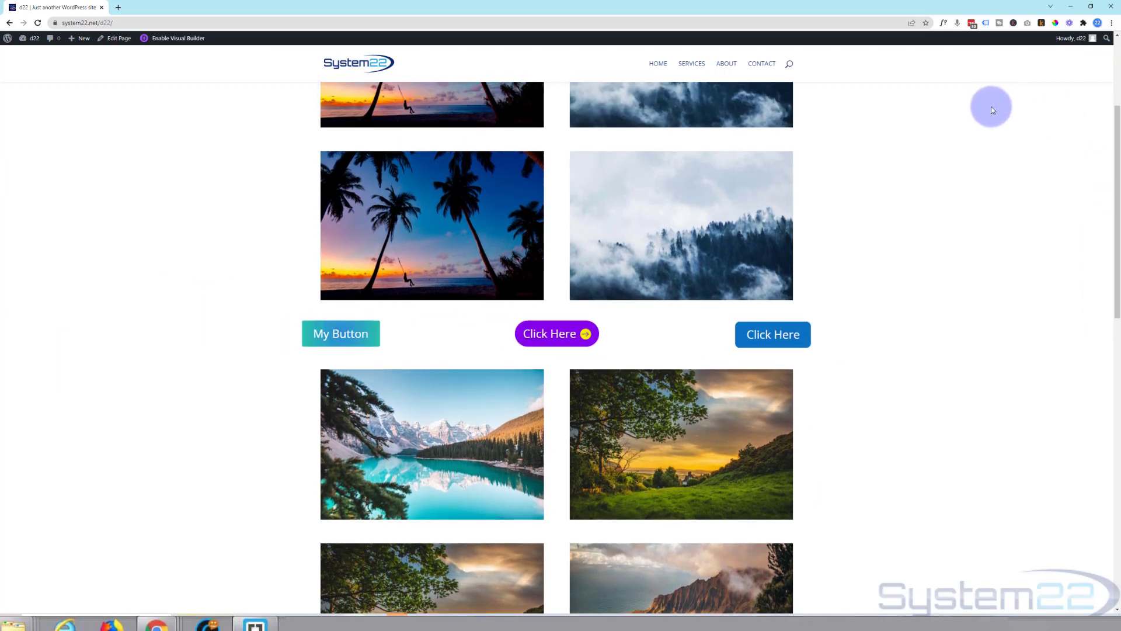
click(178, 38)
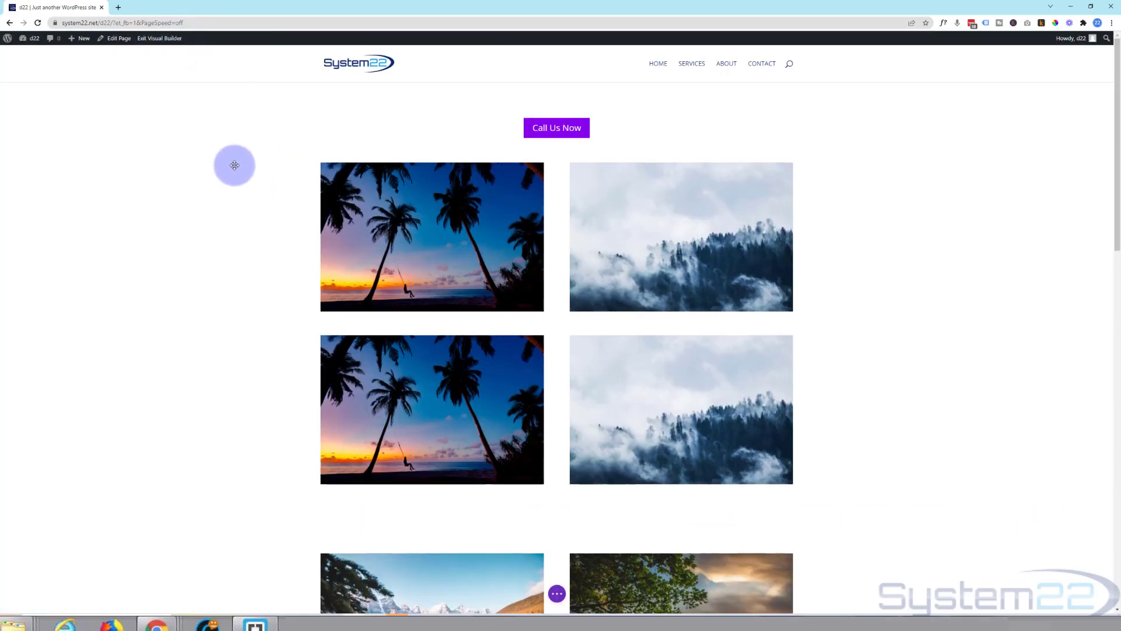
scroll(234, 165, down, 2)
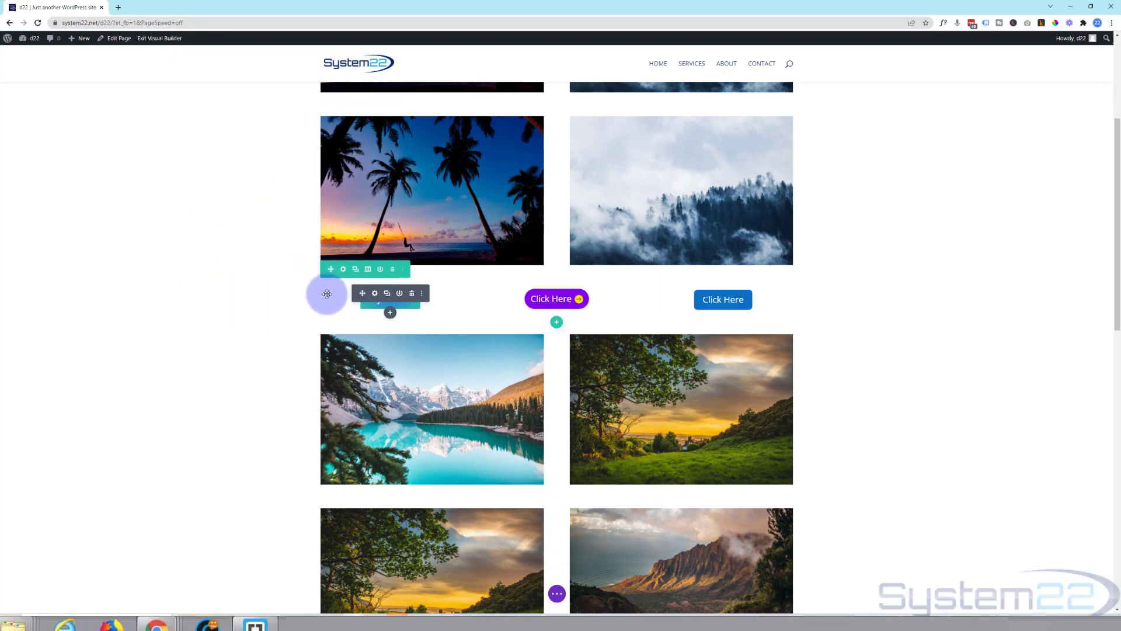
Delete the three-button row and add a one-column row below the palm/forest images
click(393, 271)
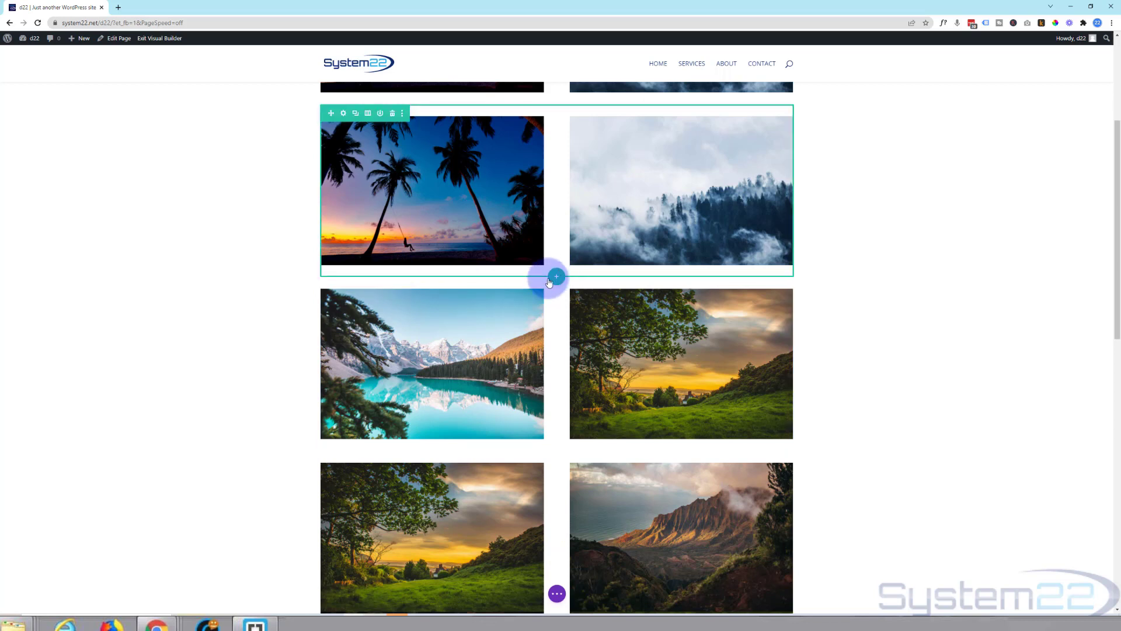
click(558, 276)
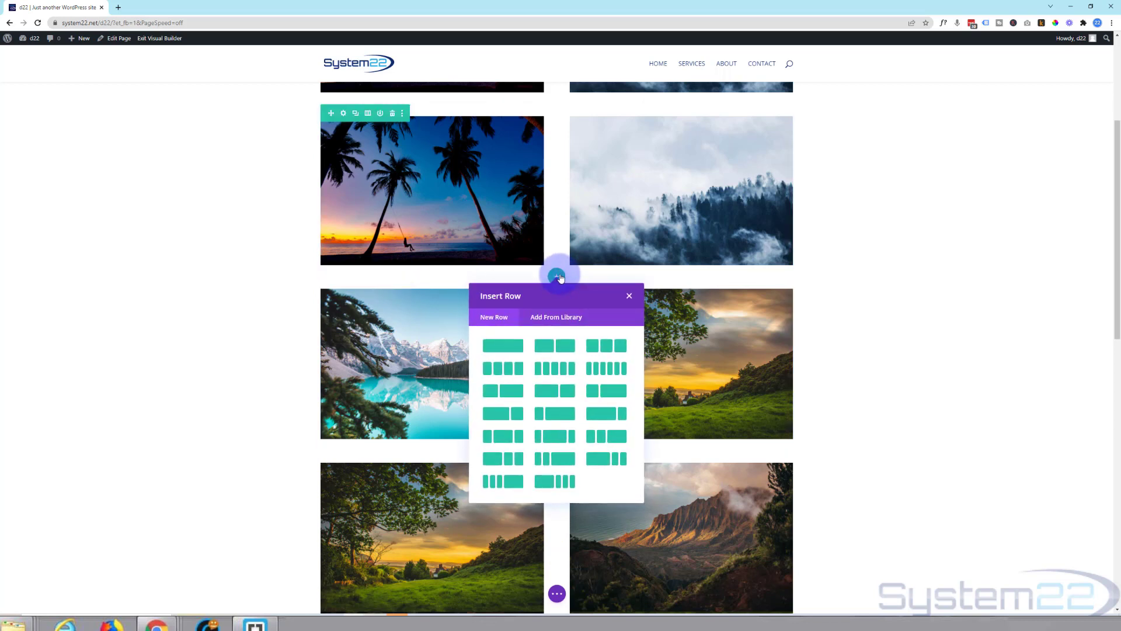
click(507, 347)
scroll(823, 293, up, 3)
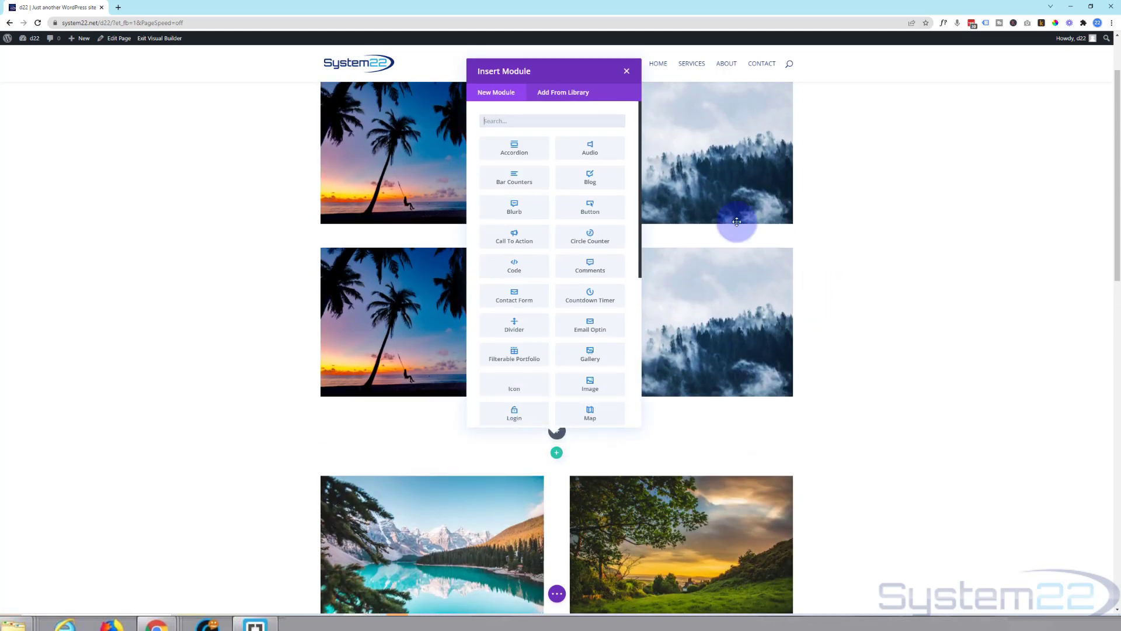
Duplicate the Call Us Now button and move the copy into the new one-column row
click(626, 71)
scroll(804, 233, up, 2)
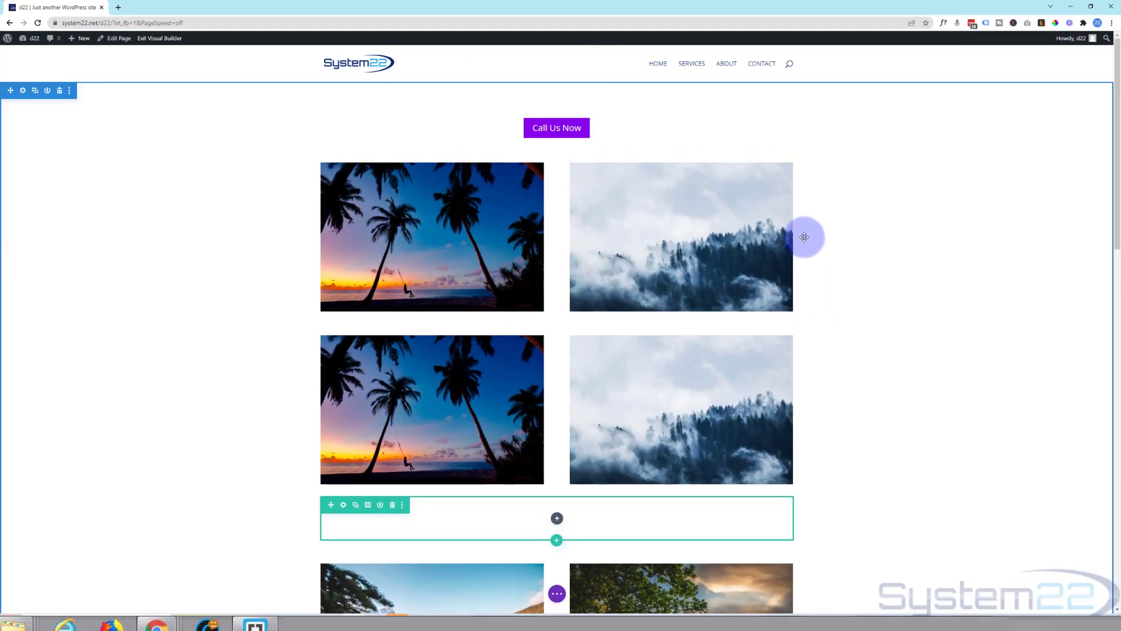
click(554, 122)
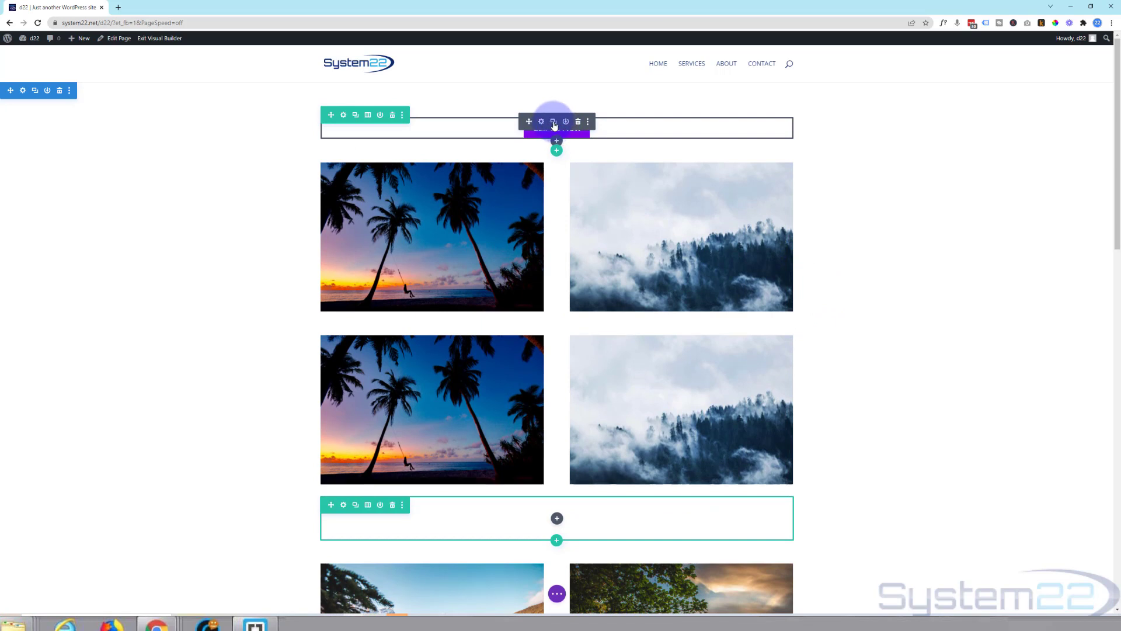
drag(536, 162, 547, 527)
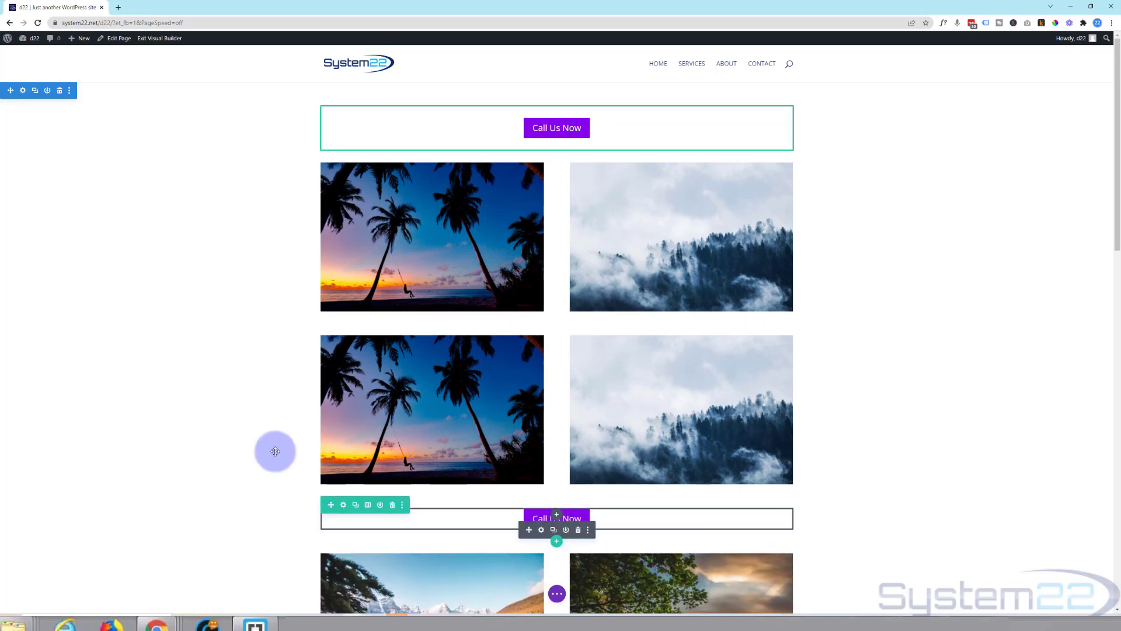
scroll(153, 309, down, 3)
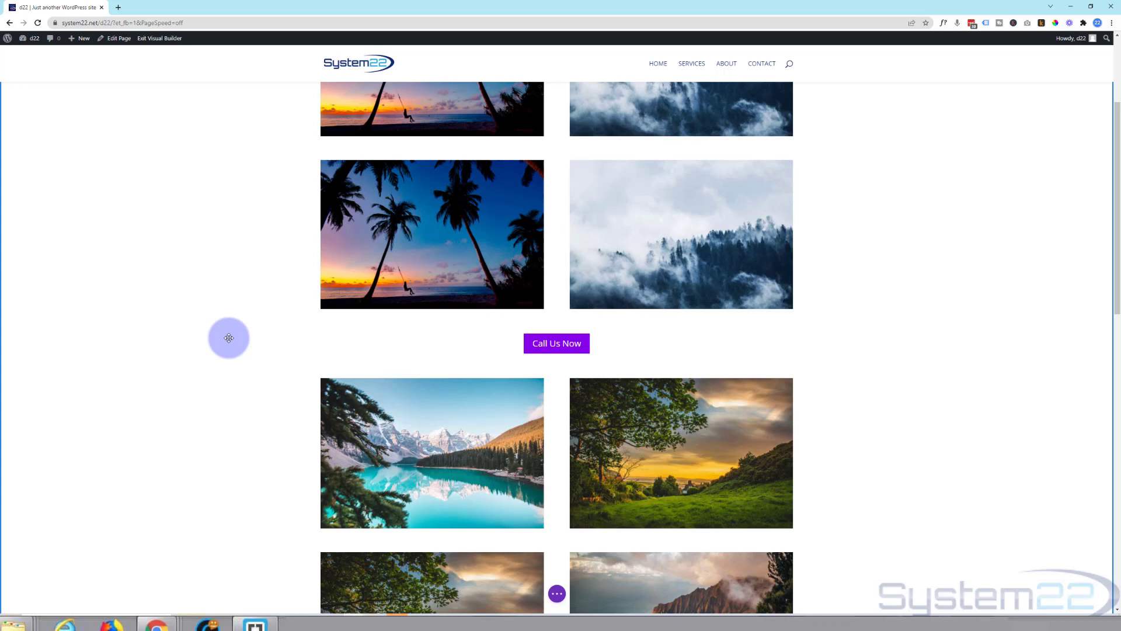
mouse_move(370, 356)
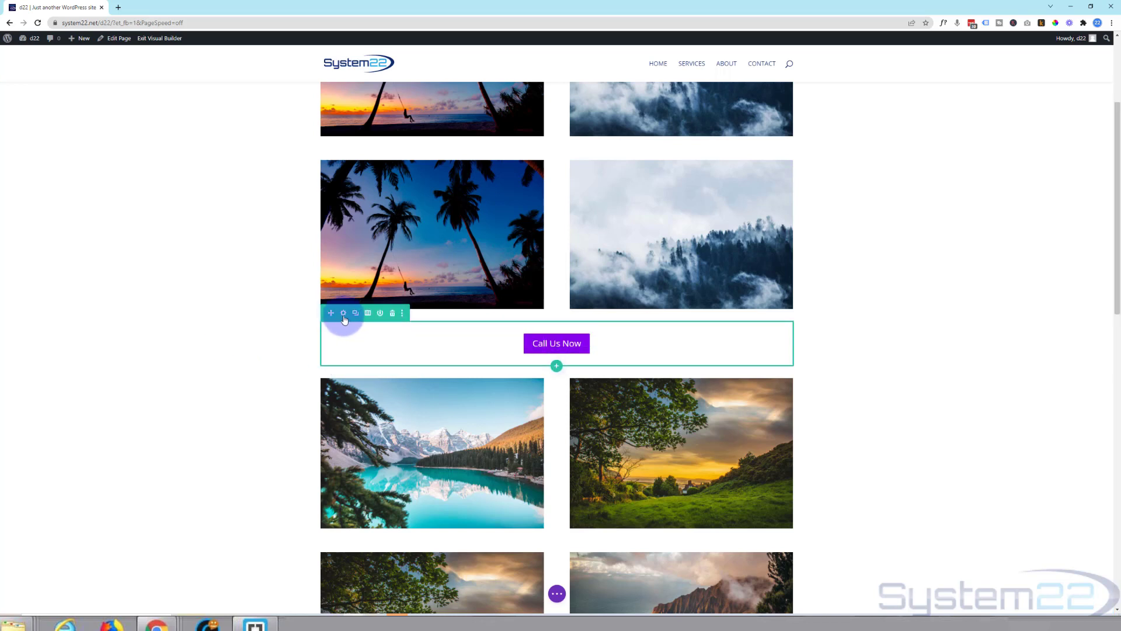
drag(344, 319, 50, 96)
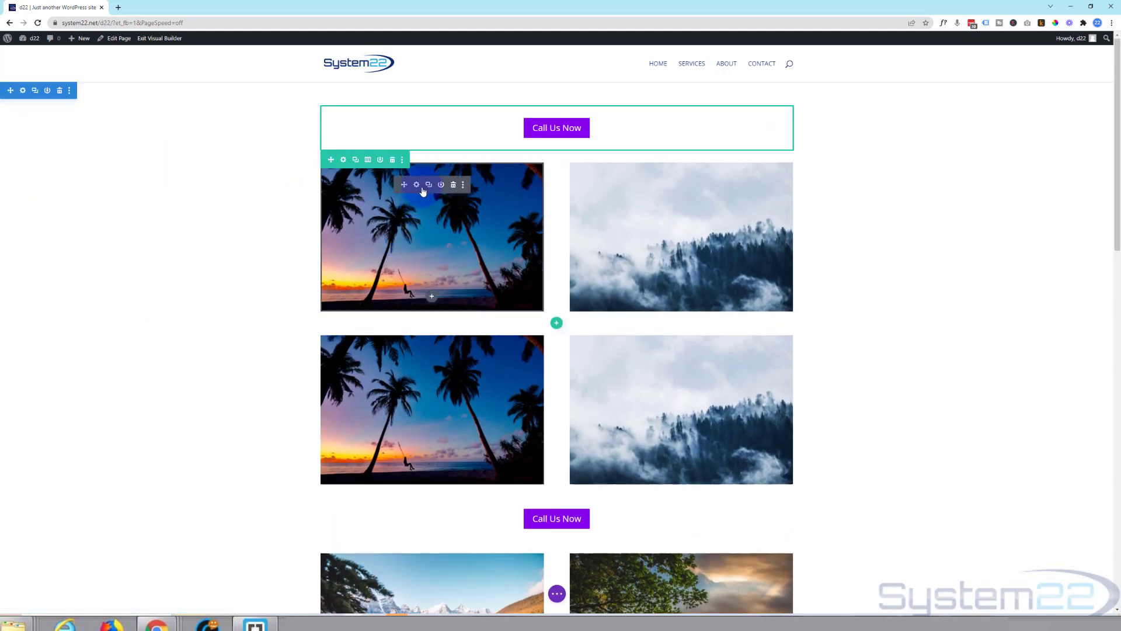
drag(423, 191, 345, 273)
scroll(255, 309, down, 4)
Show the Scroll Effects options in the Call Us Now row's Advanced settings
click(344, 271)
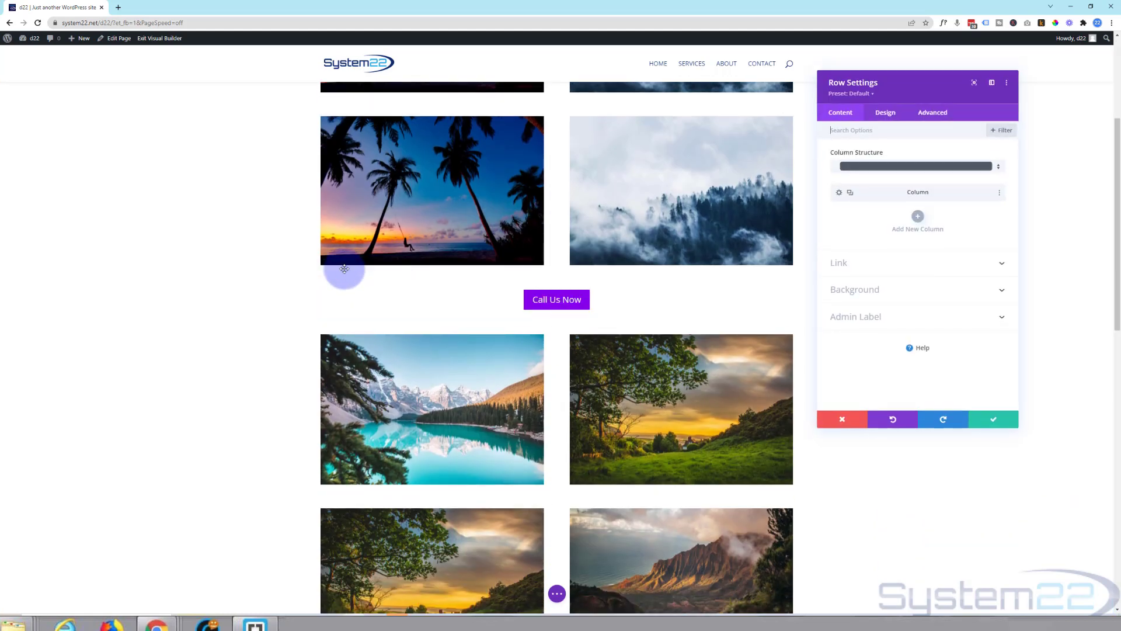
click(946, 115)
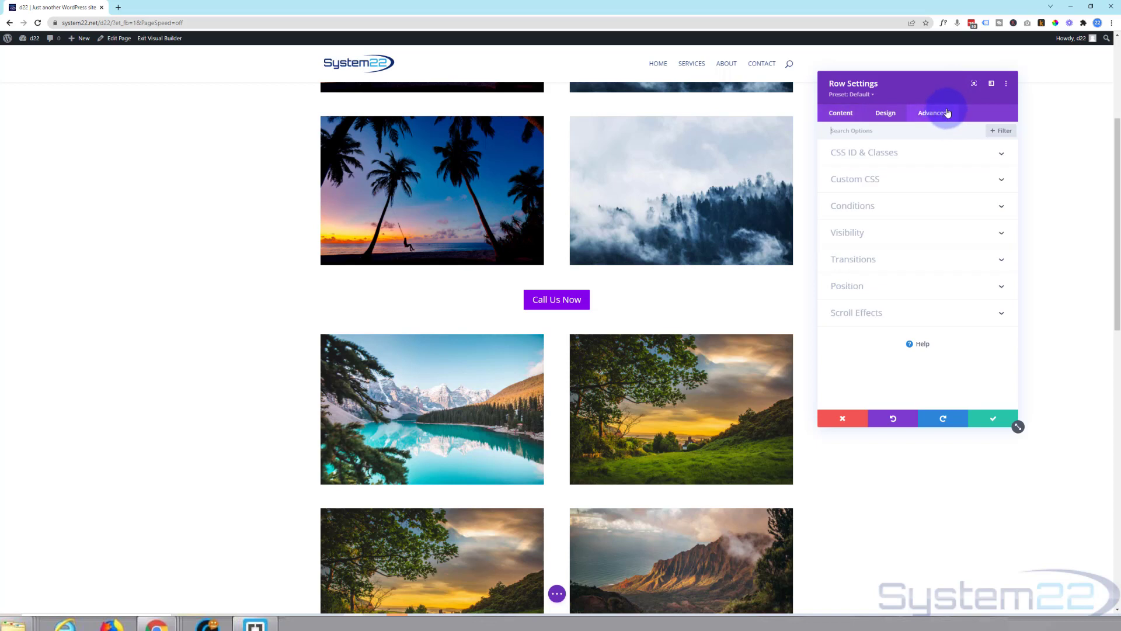
click(930, 315)
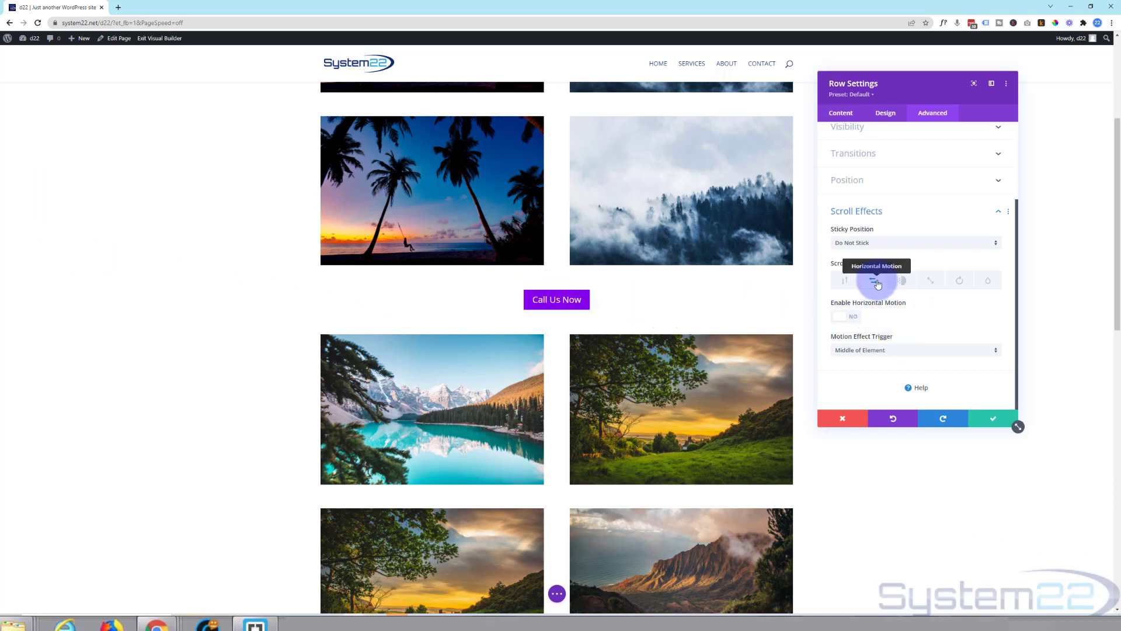
Enable Horizontal Motion for the Call Us Now row with a Starting Offset of 50
click(849, 316)
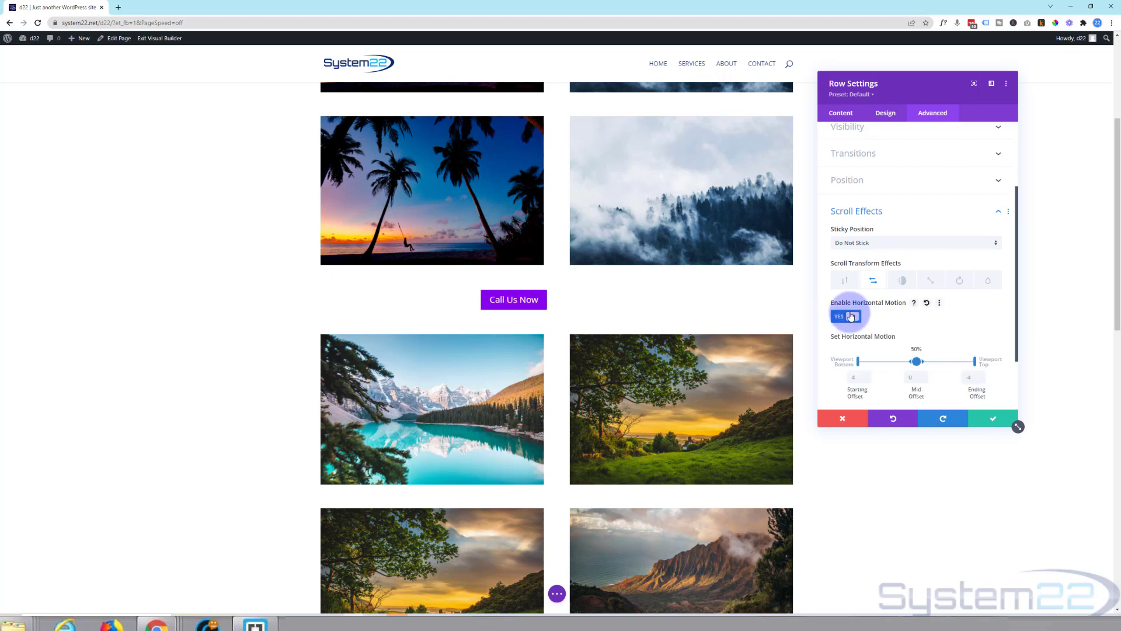
scroll(917, 324, down, 1)
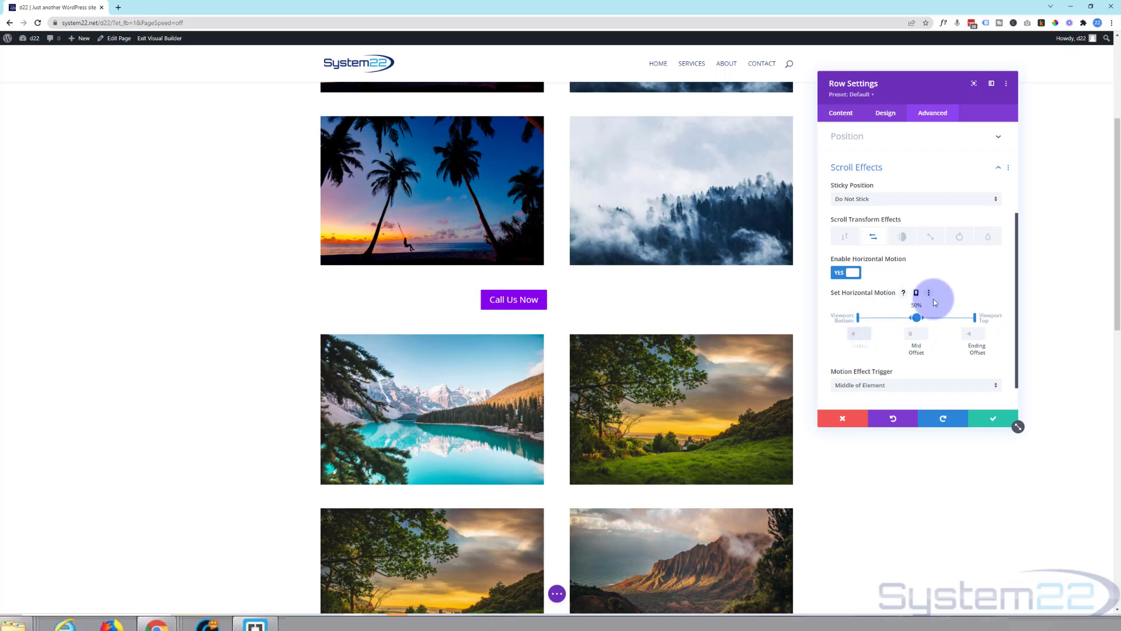
text(50)
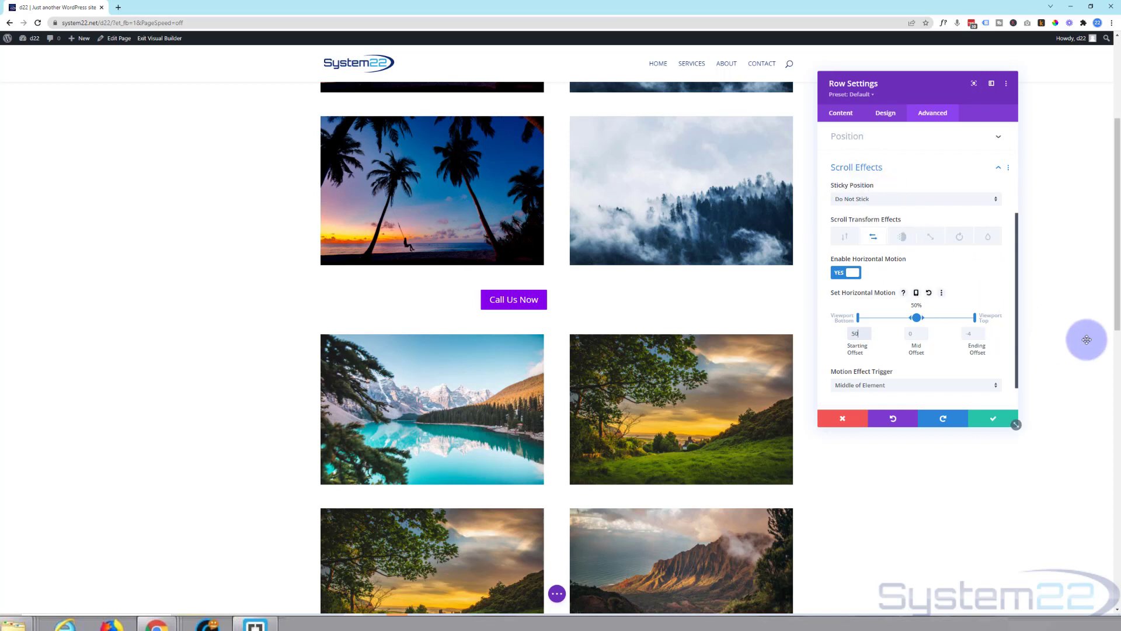
scroll(1075, 336, up, 3)
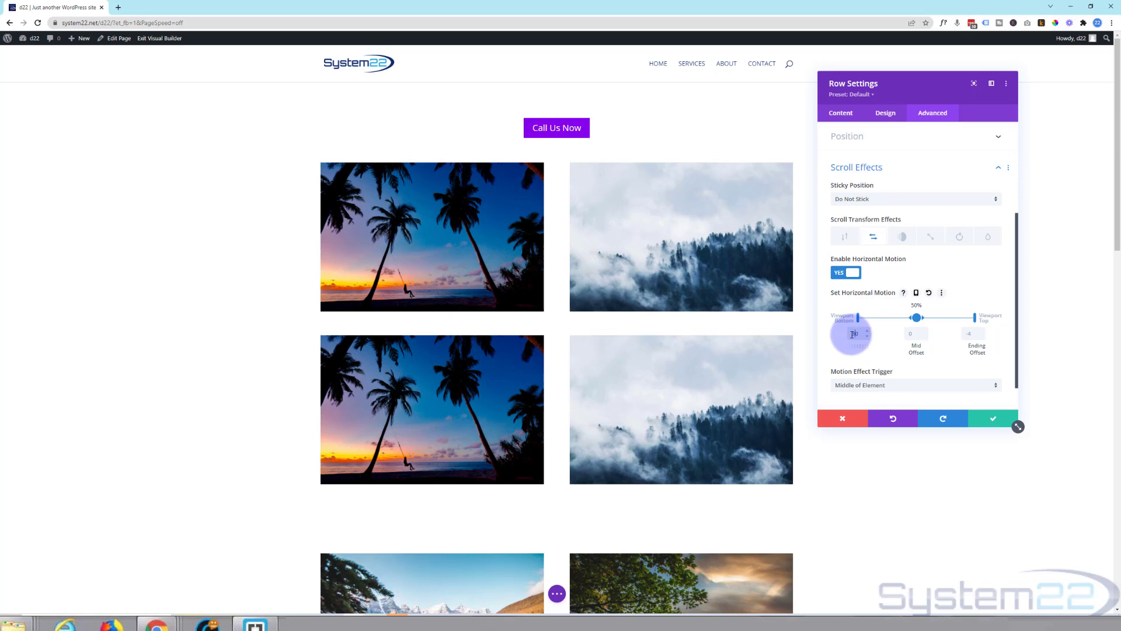
scroll(888, 497, down, 3)
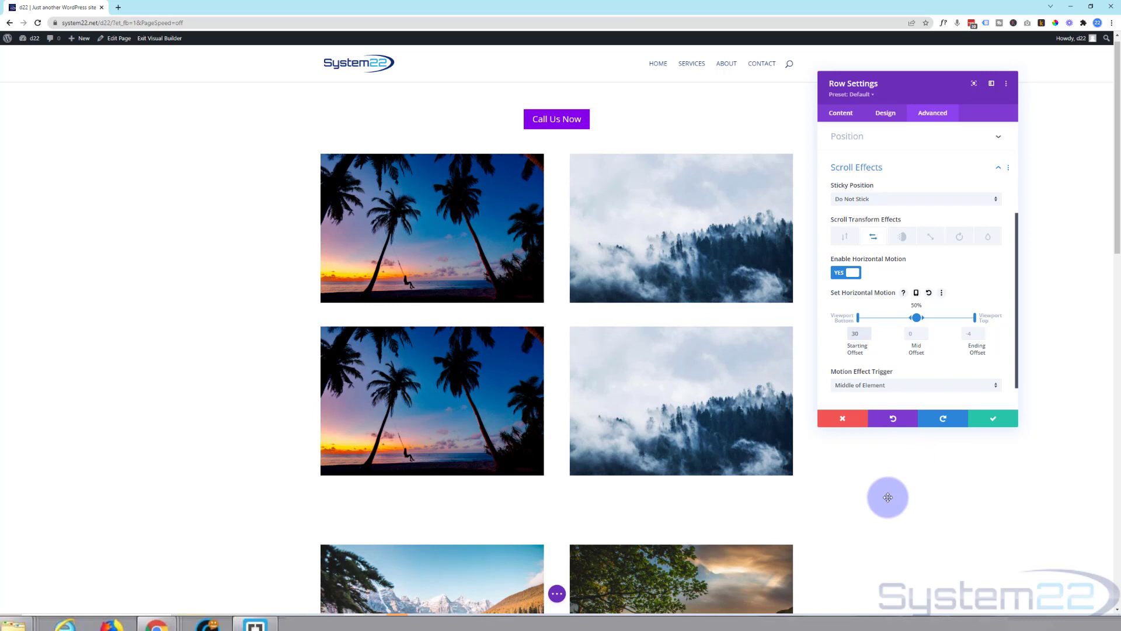
scroll(888, 496, up, 3)
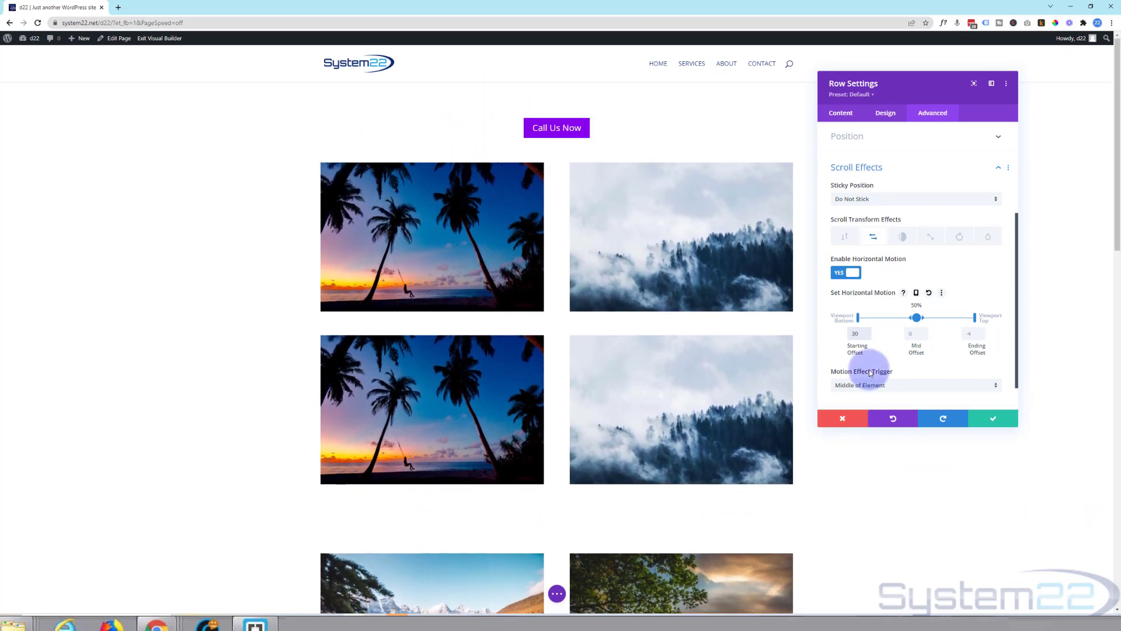
drag(862, 334, 855, 334)
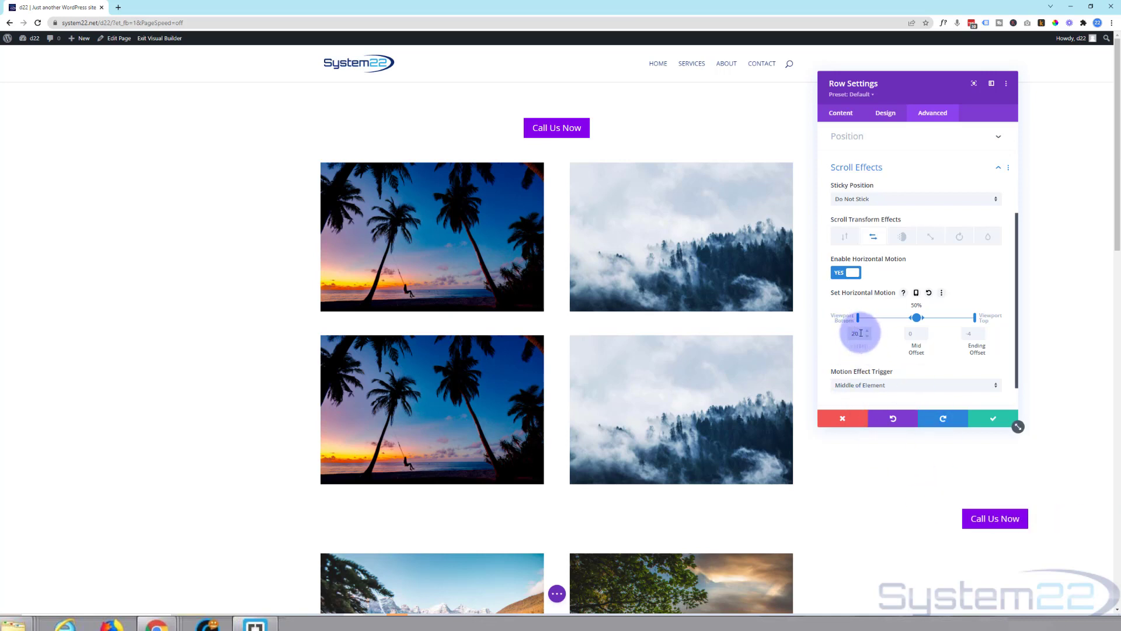
drag(859, 328, 844, 335)
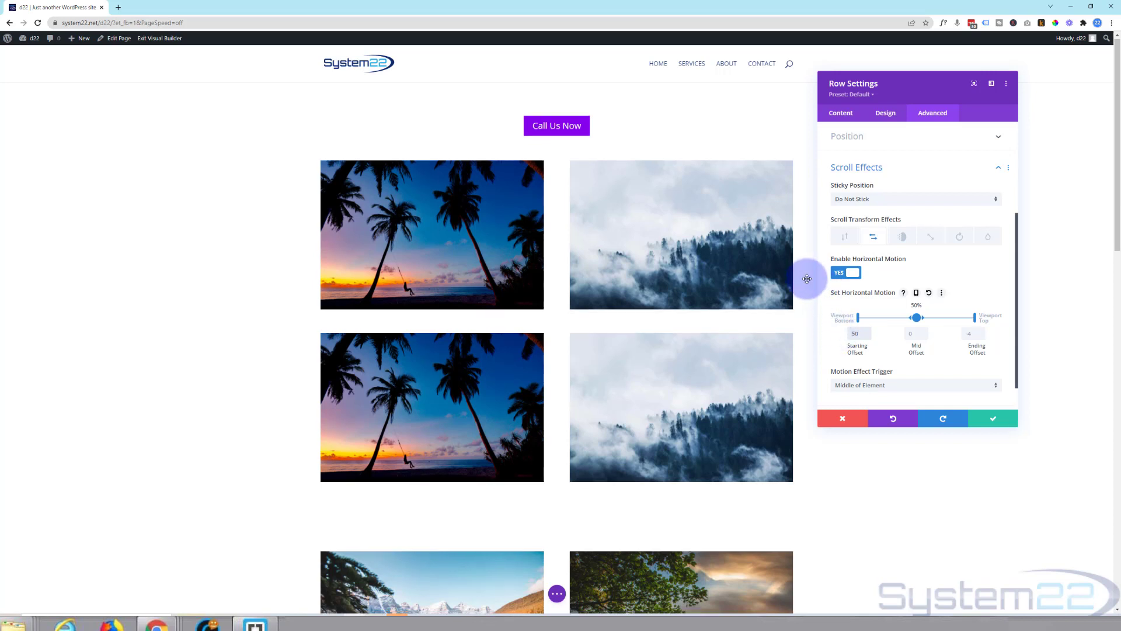
Scroll the page to preview the button sliding from offset 50 through 0 to -50
scroll(806, 279, down, 3)
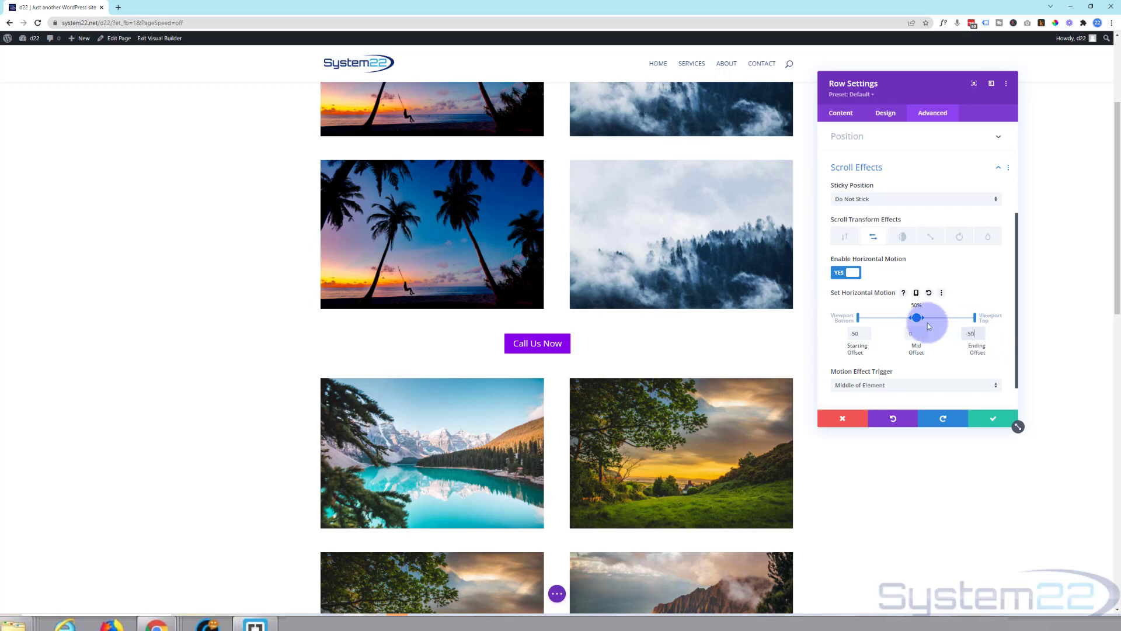
scroll(50, 181, down, 1)
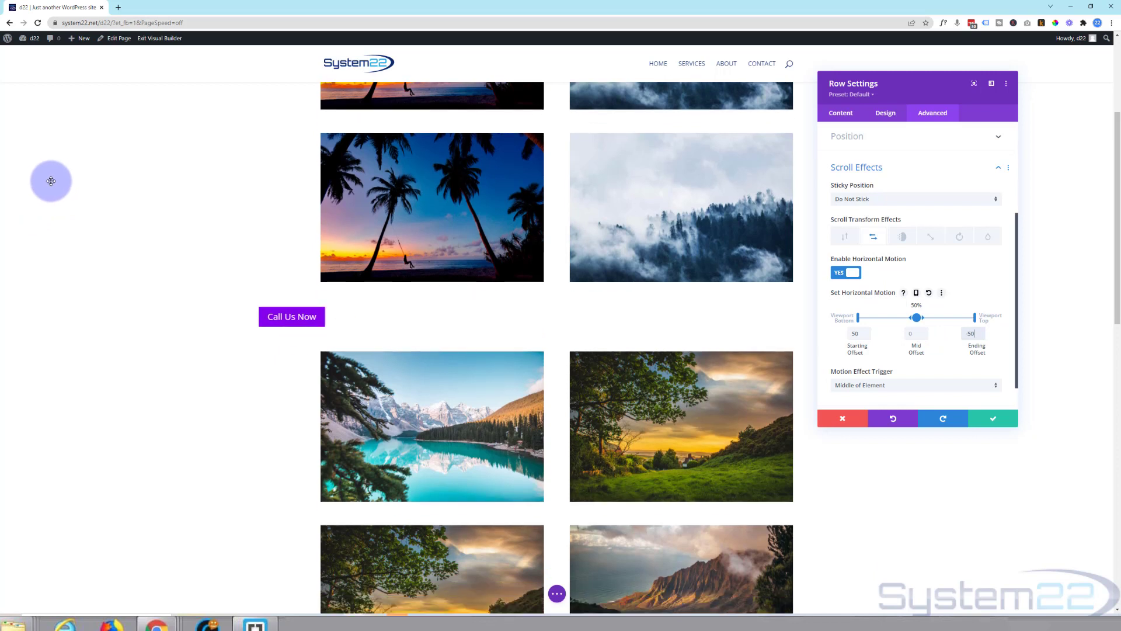
scroll(51, 181, down, 1)
scroll(49, 184, up, 2)
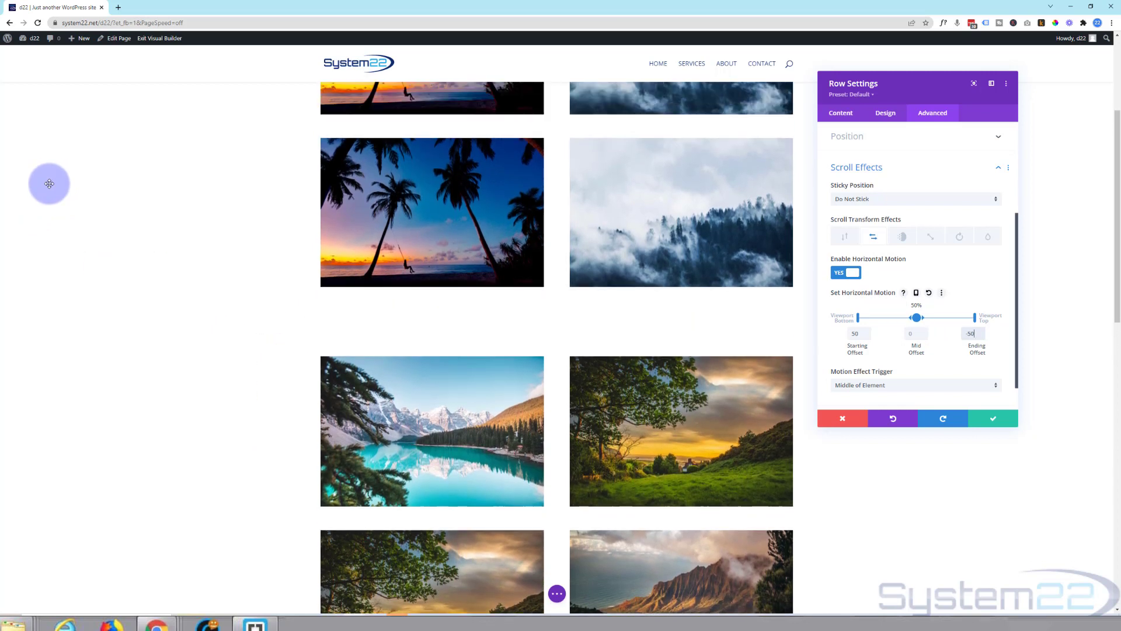
scroll(49, 185, down, 1)
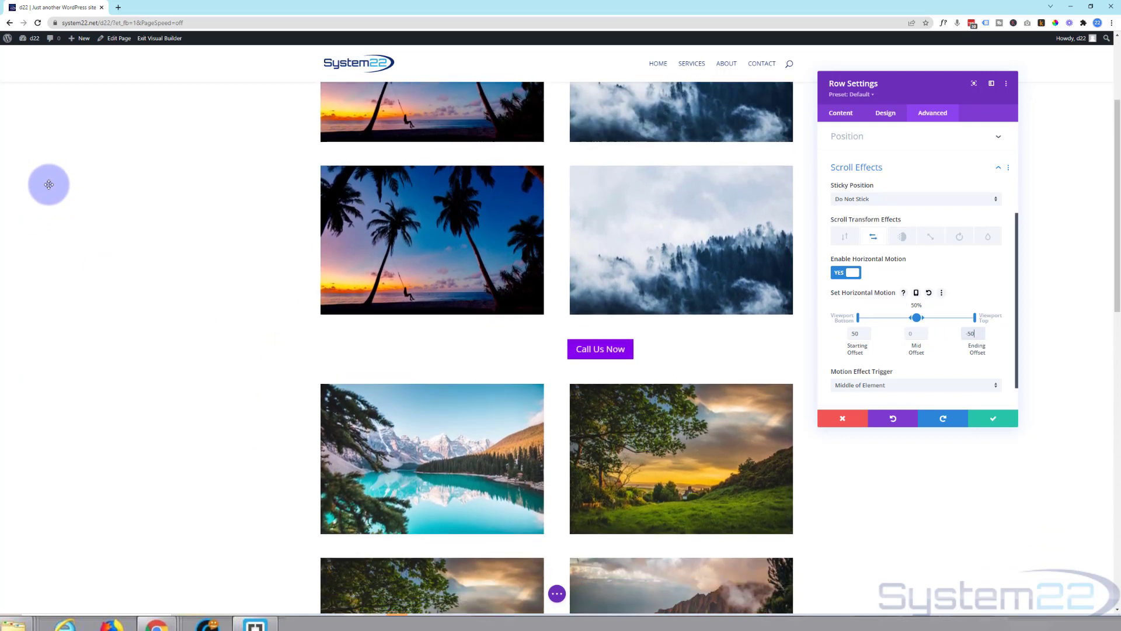
scroll(49, 186, up, 1)
scroll(50, 187, down, 1)
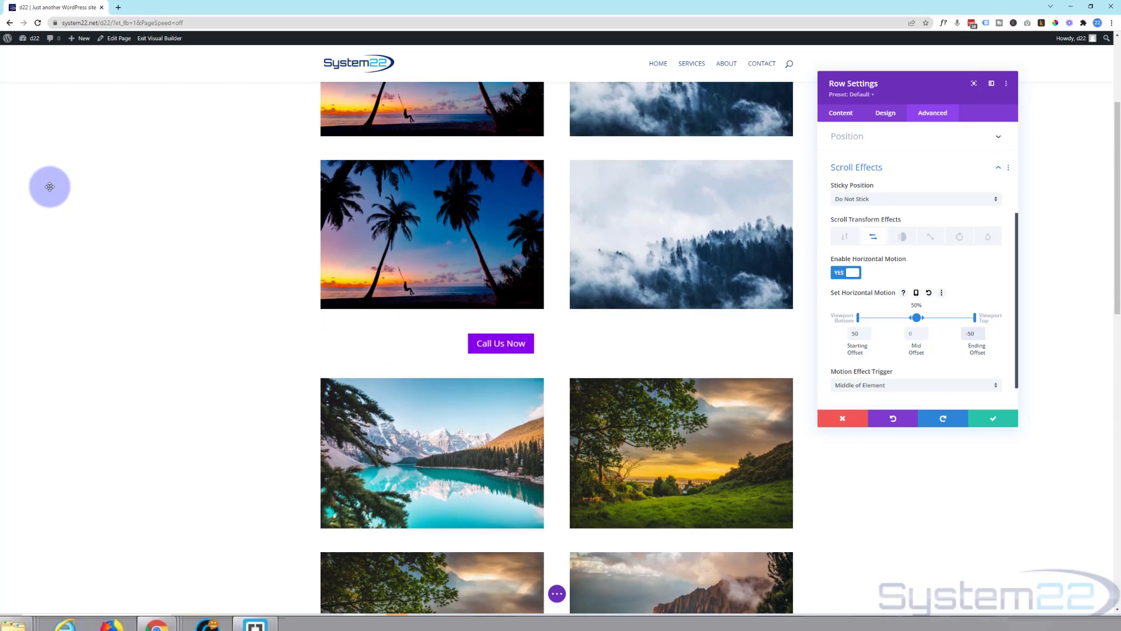
scroll(51, 188, up, 2)
scroll(51, 188, down, 3)
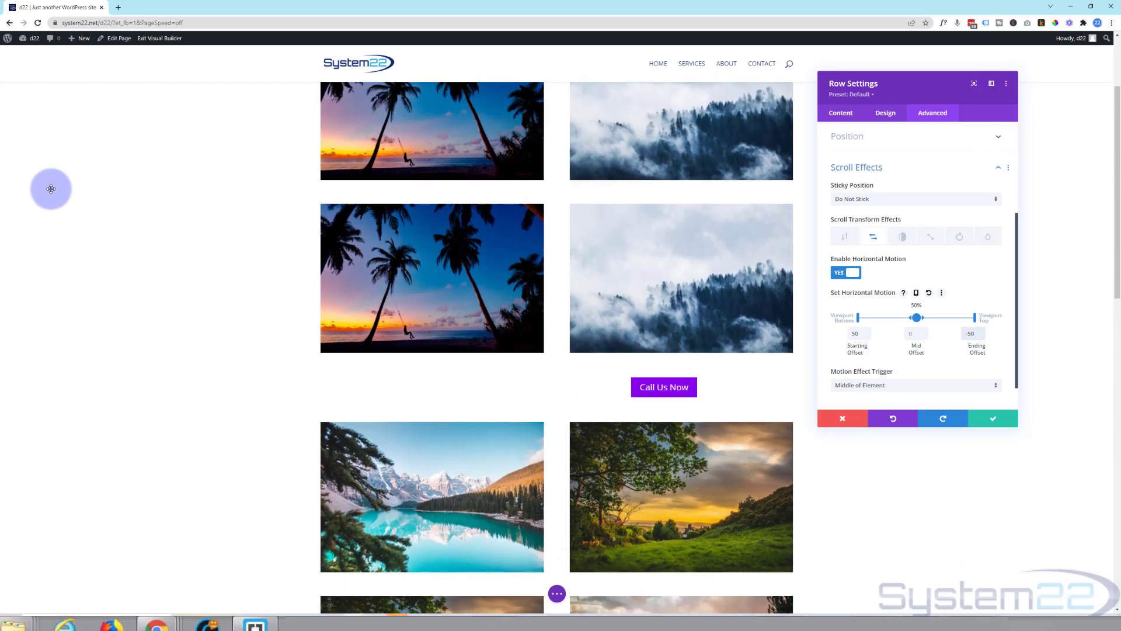
scroll(51, 189, down, 1)
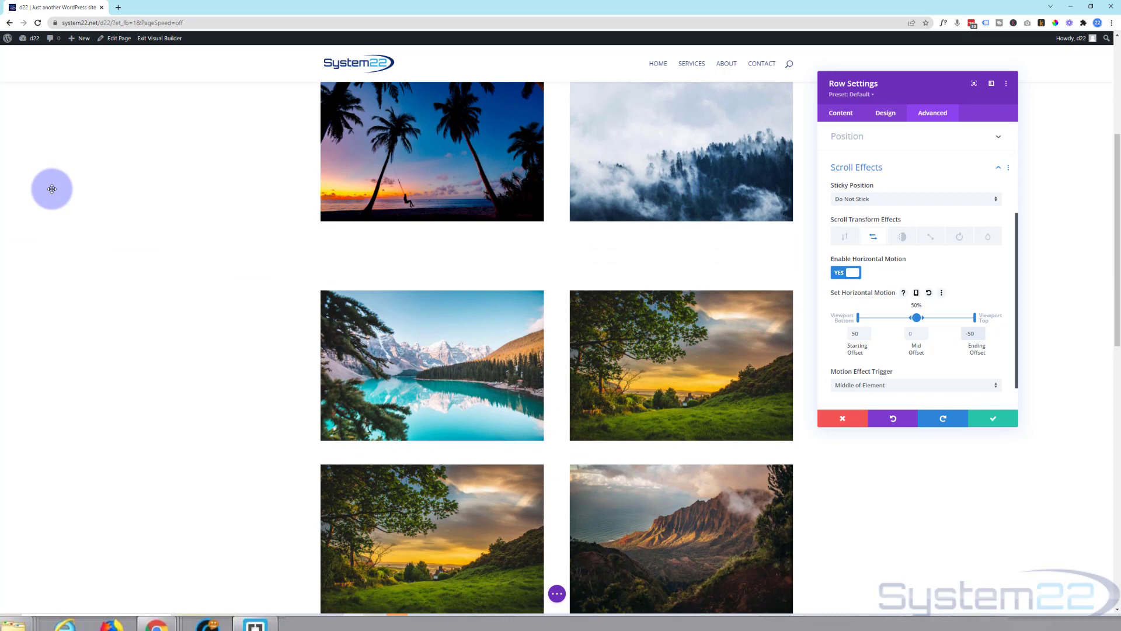
scroll(52, 190, up, 3)
scroll(52, 192, down, 1)
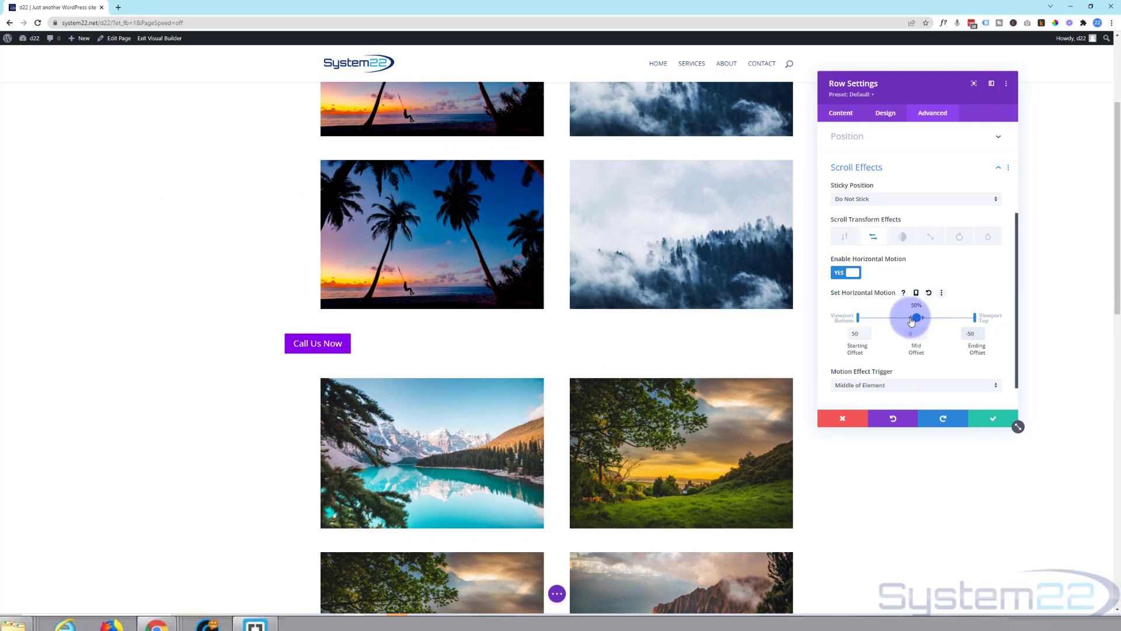
Split the Horizontal Motion mid point into a centred hold range from 40% to 60%
drag(911, 321, 899, 318)
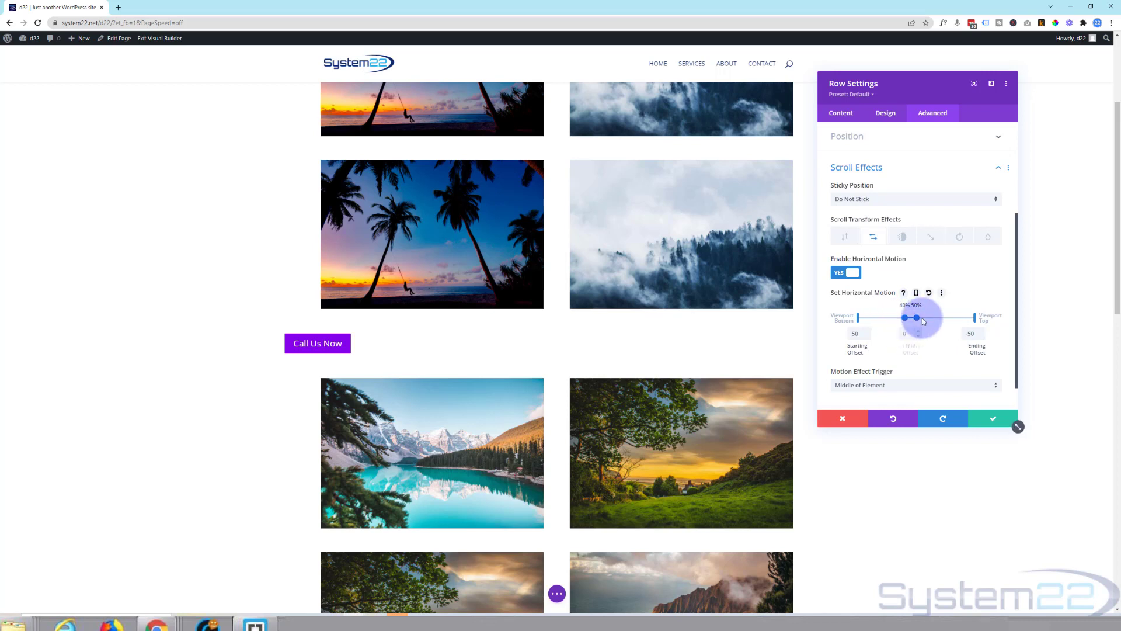
drag(916, 317, 925, 316)
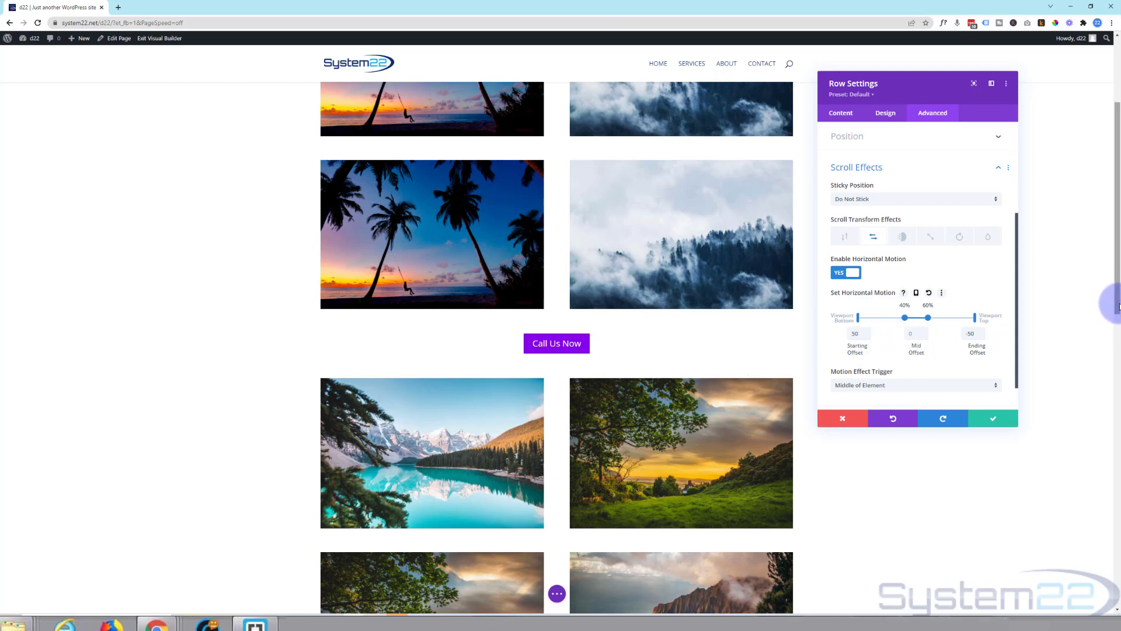
mouse_move(1118, 306)
mouse_down()
mouse_move(1118, 319)
mouse_move(1118, 265)
mouse_move(1117, 310)
mouse_move(1117, 300)
mouse_up()
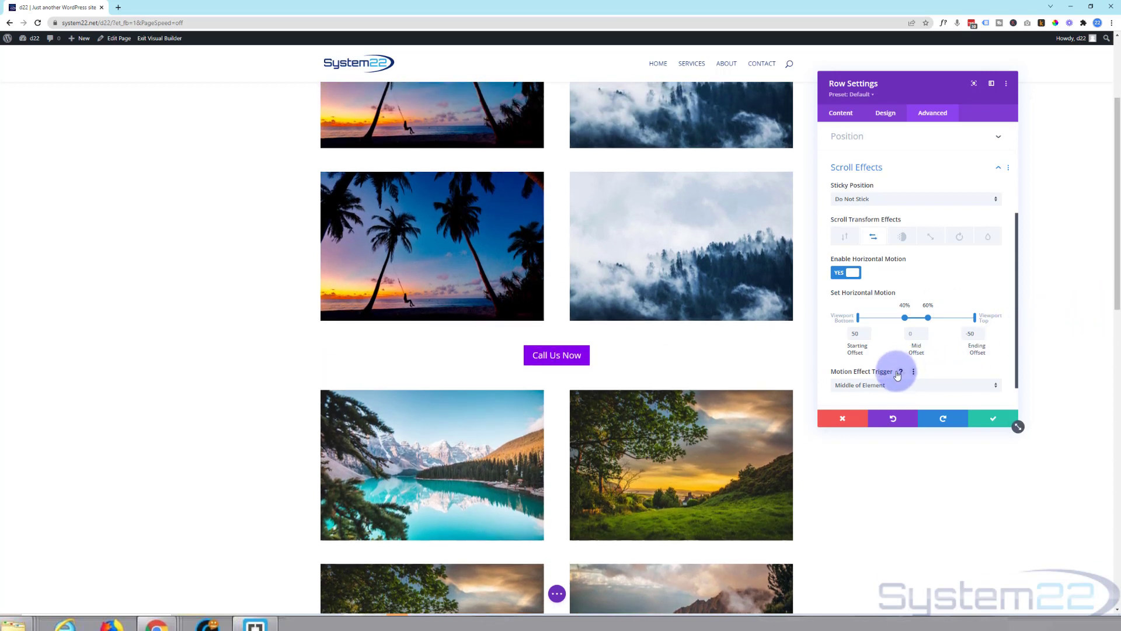
Enable Scaling Up and Down on the row with a Starting Scale of 30%
click(933, 236)
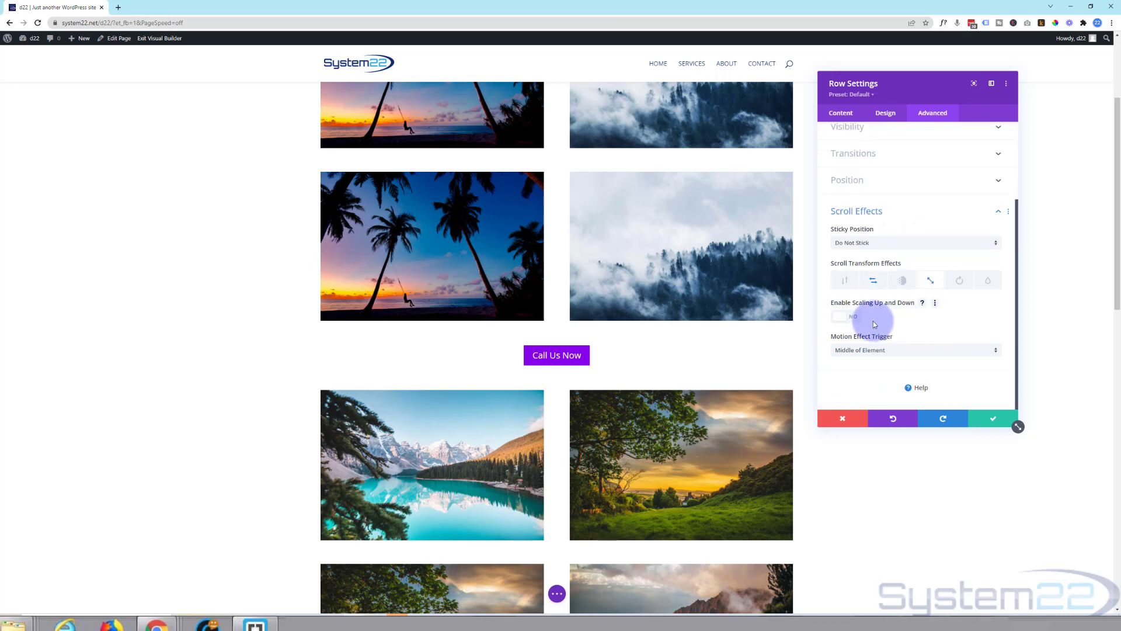
click(848, 315)
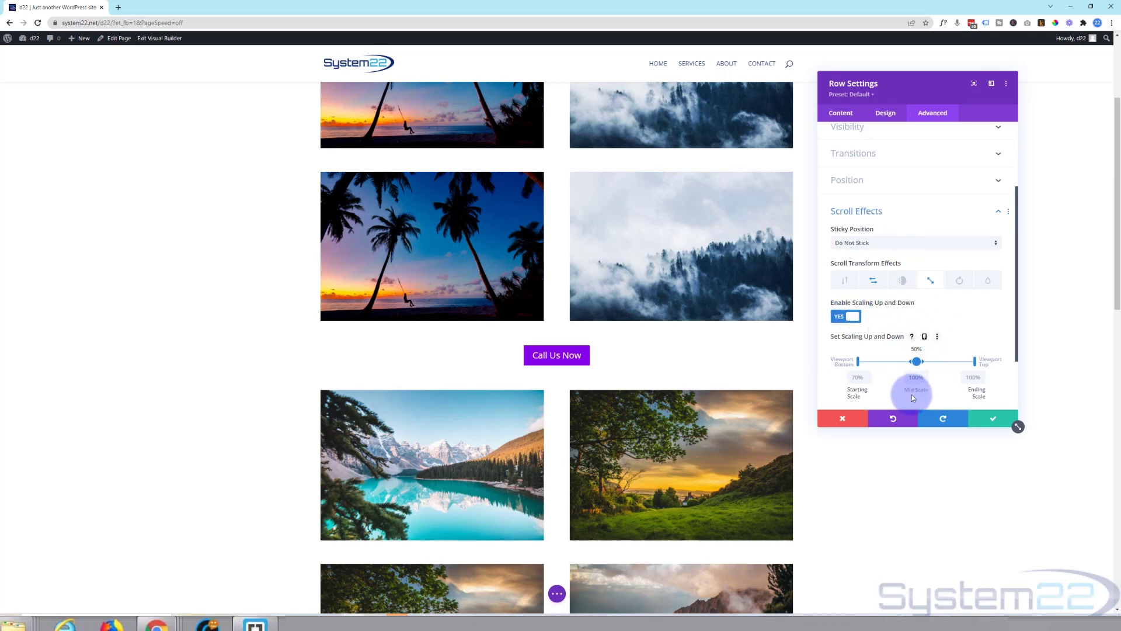
click(855, 377)
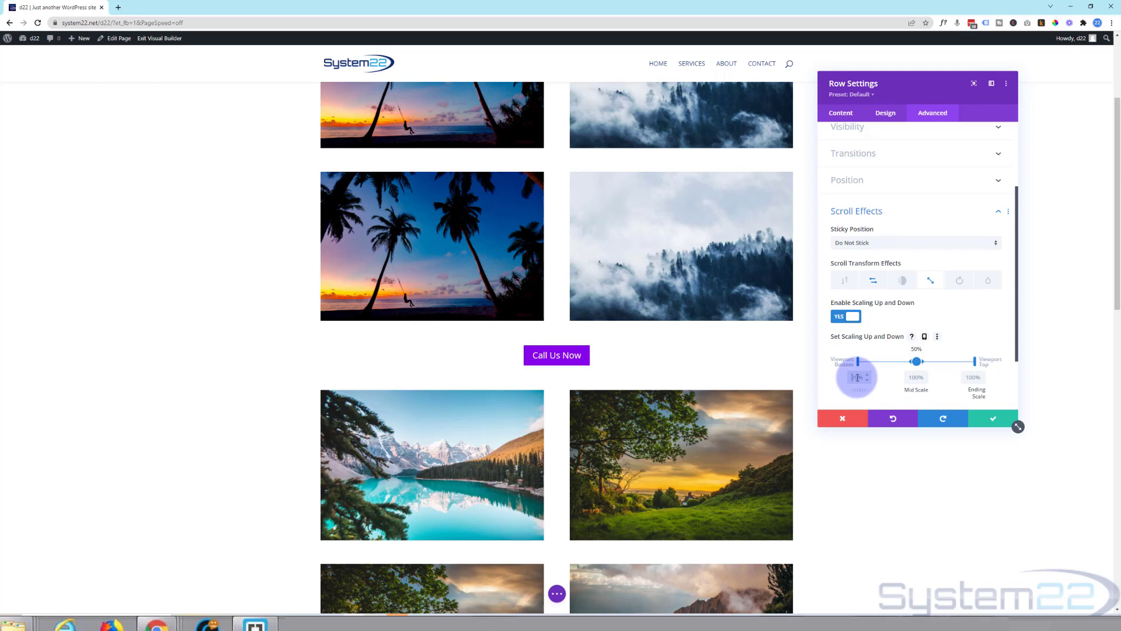
click(953, 349)
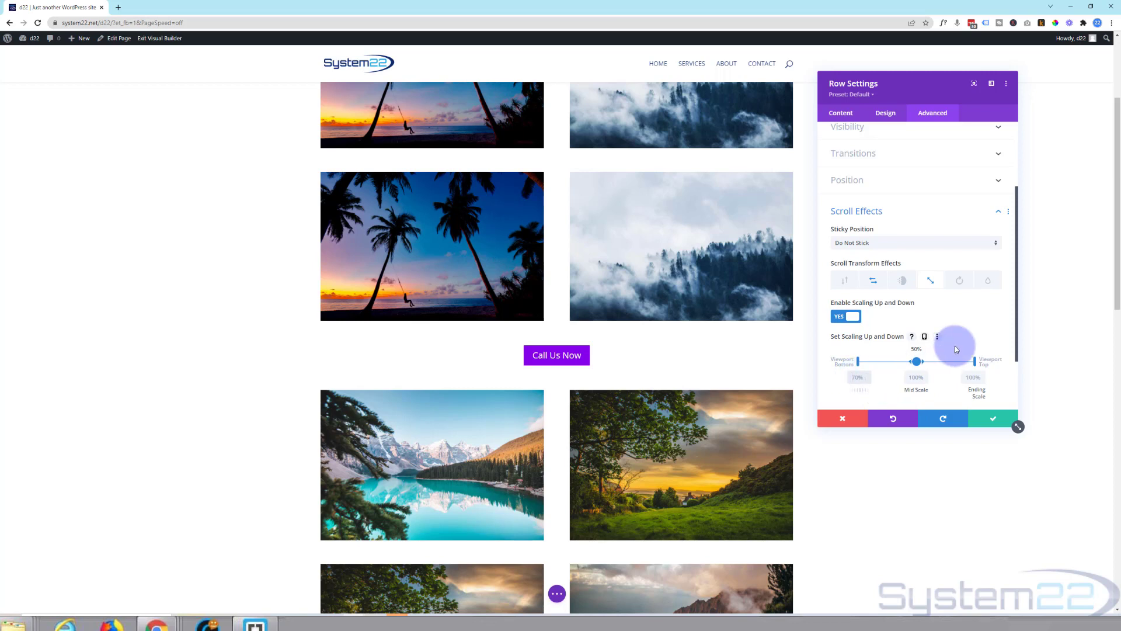
text(30%)
scroll(1044, 353, down, 4)
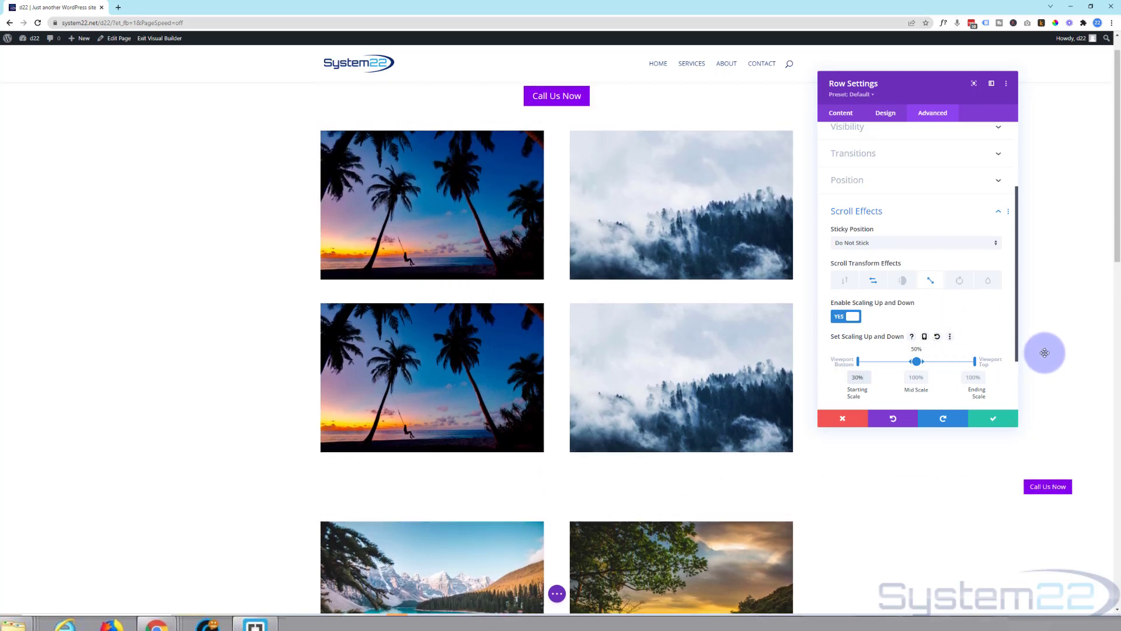
scroll(1075, 339, down, 1)
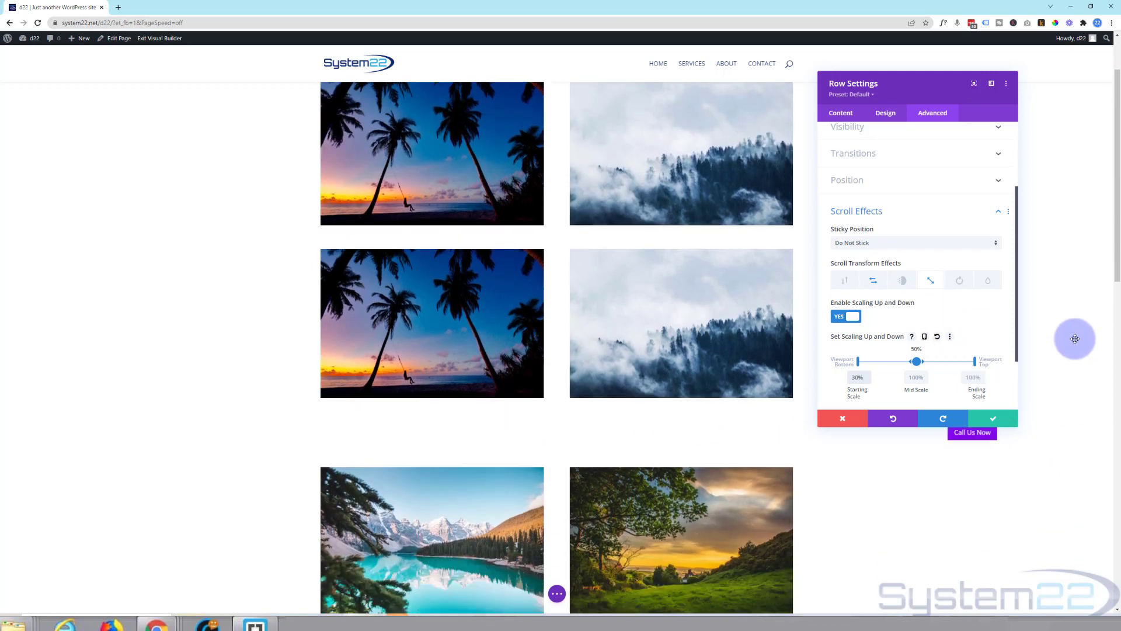
scroll(1075, 339, down, 1)
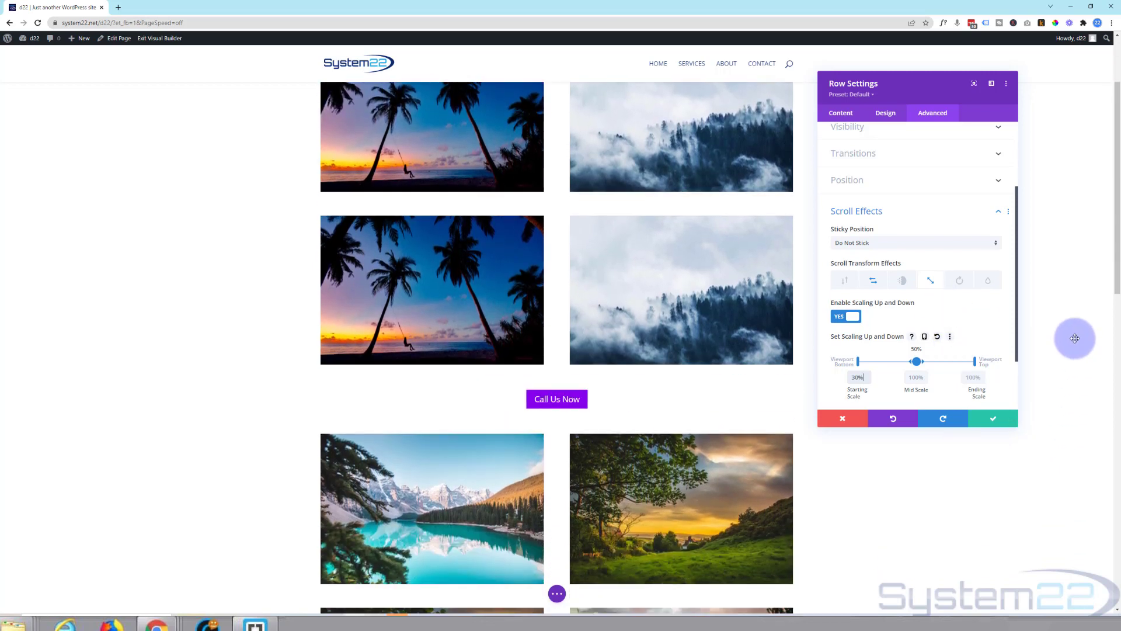
Set Ending Scale 30%, split the mid point across 40–60%, and Mid Scale 130%
click(971, 377)
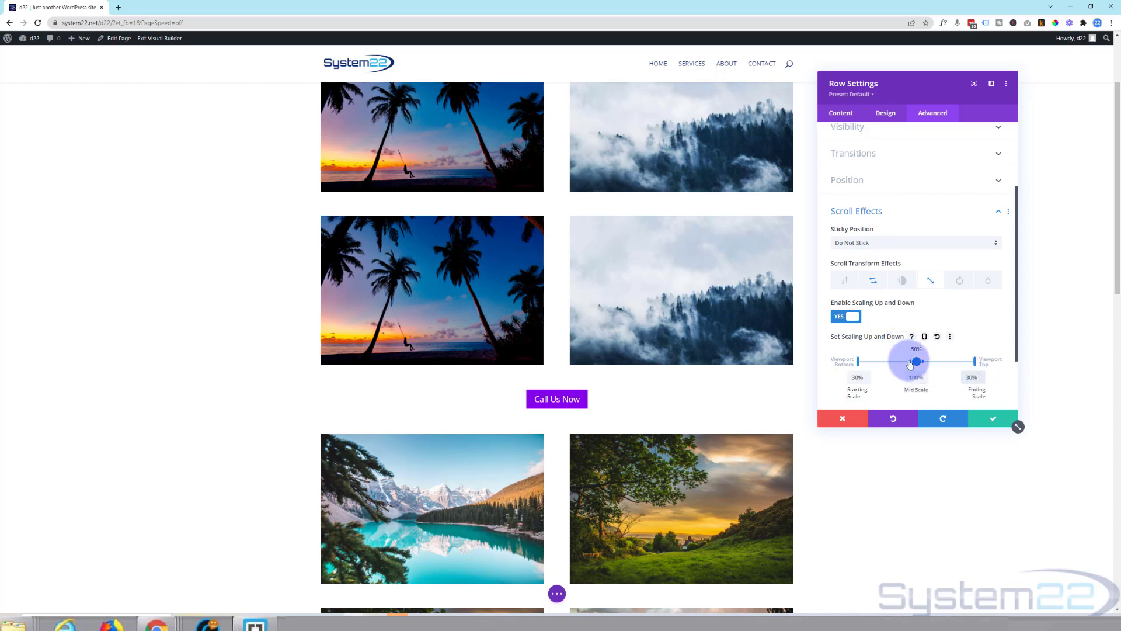
mouse_move(911, 363)
mouse_down()
mouse_move(899, 360)
mouse_move(921, 362)
mouse_up()
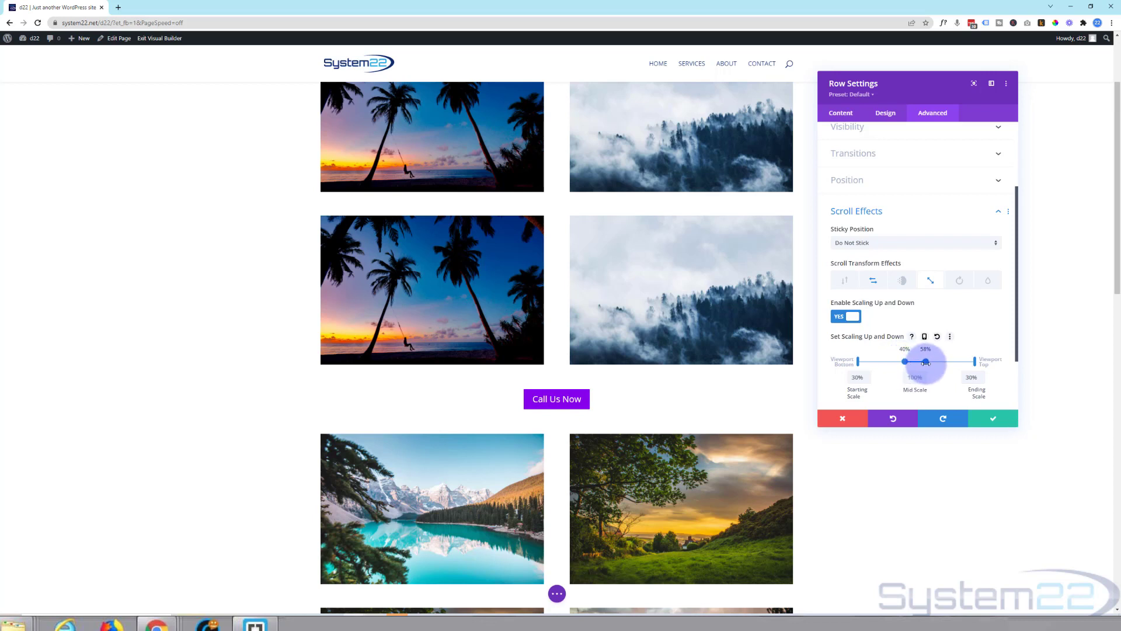
click(907, 378)
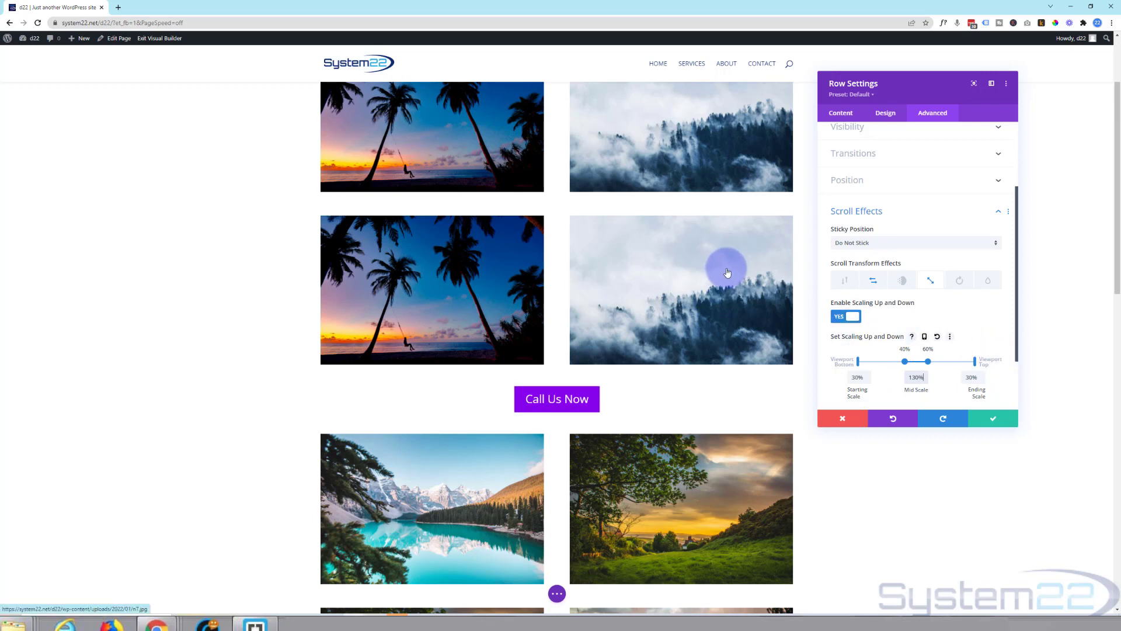
scroll(1065, 336, down, 5)
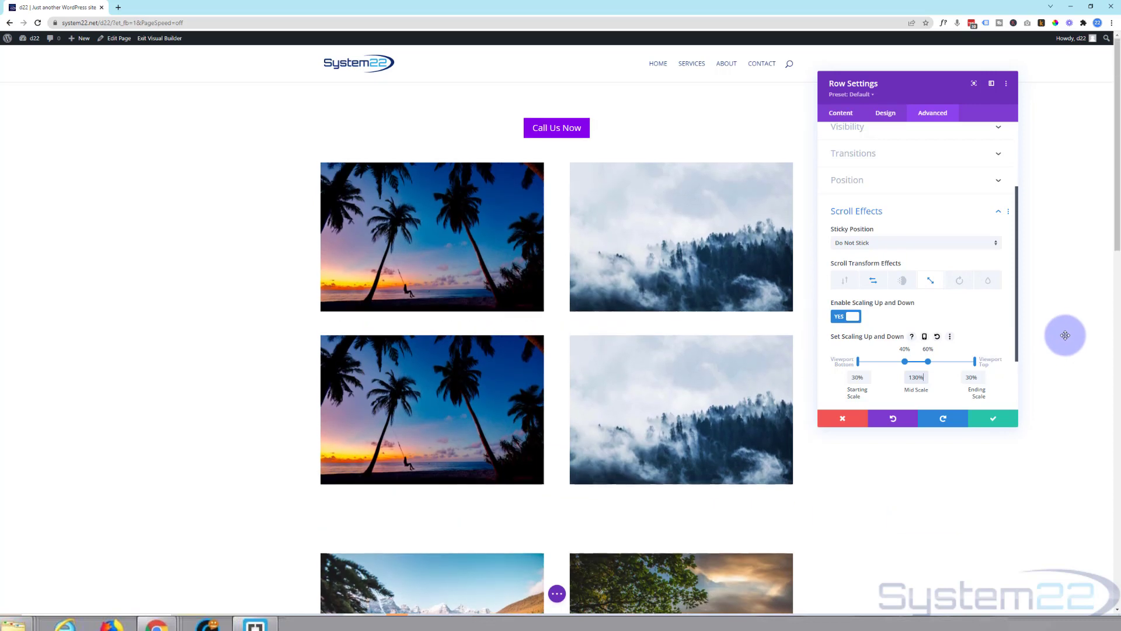
scroll(1066, 335, down, 1)
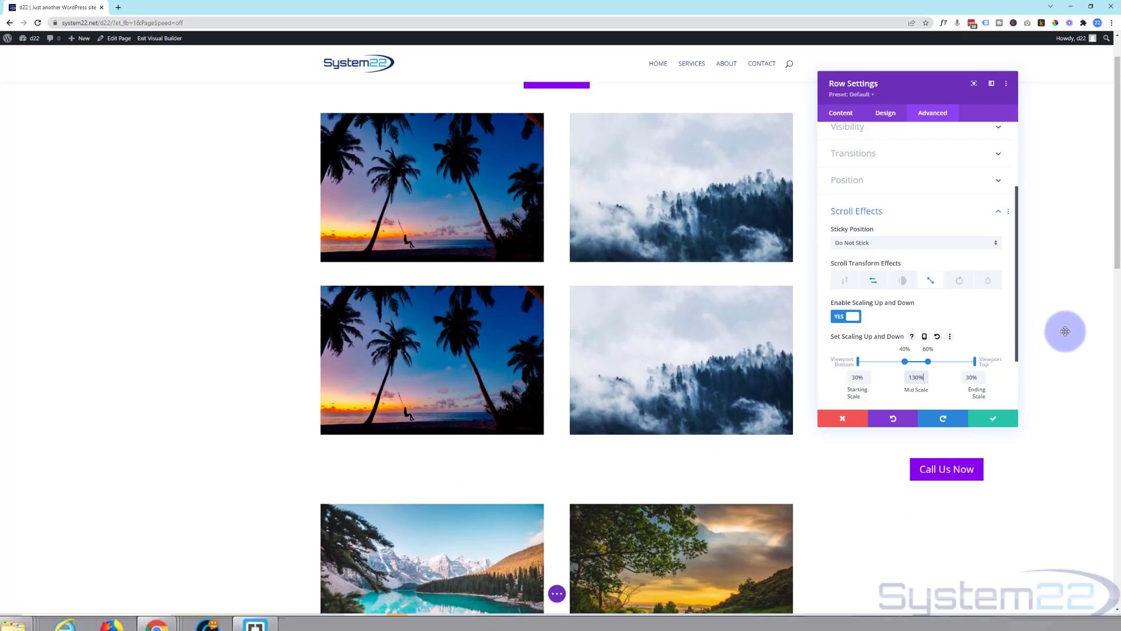
scroll(1066, 331, down, 1)
drag(1118, 262, 1118, 302)
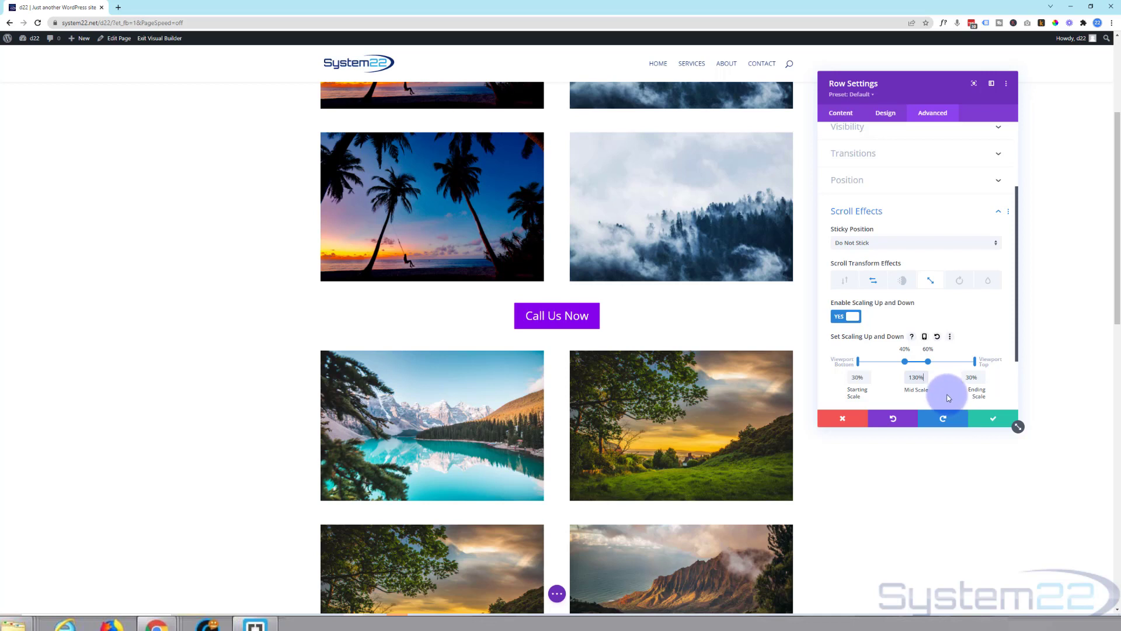
Enable Rotating on the row with Starting and Ending Rotation of 180°
click(961, 286)
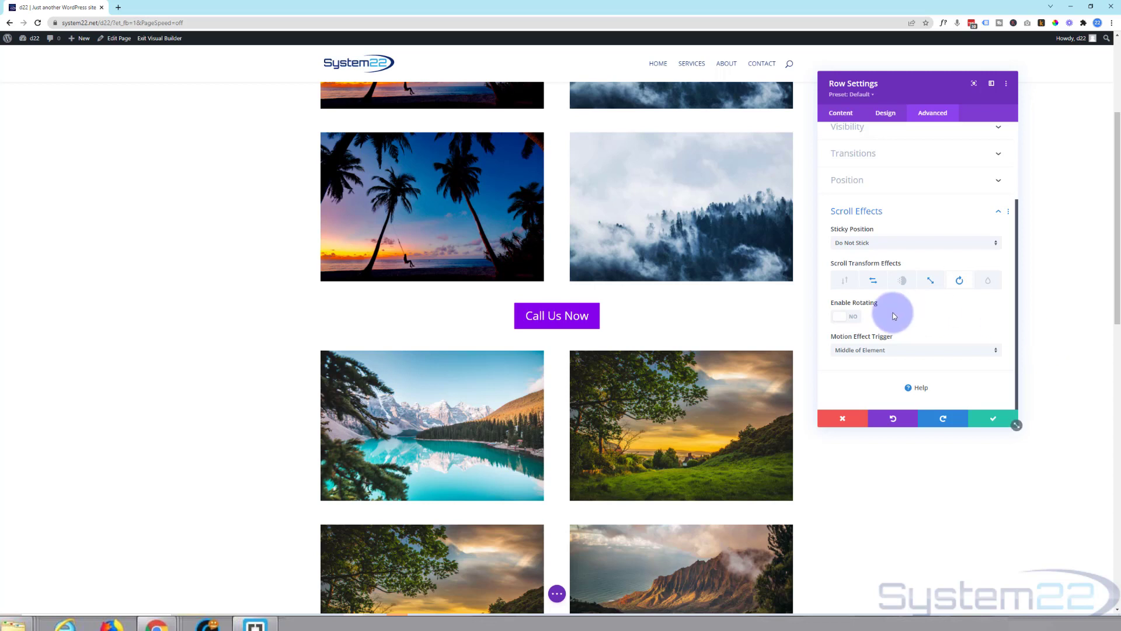
click(838, 319)
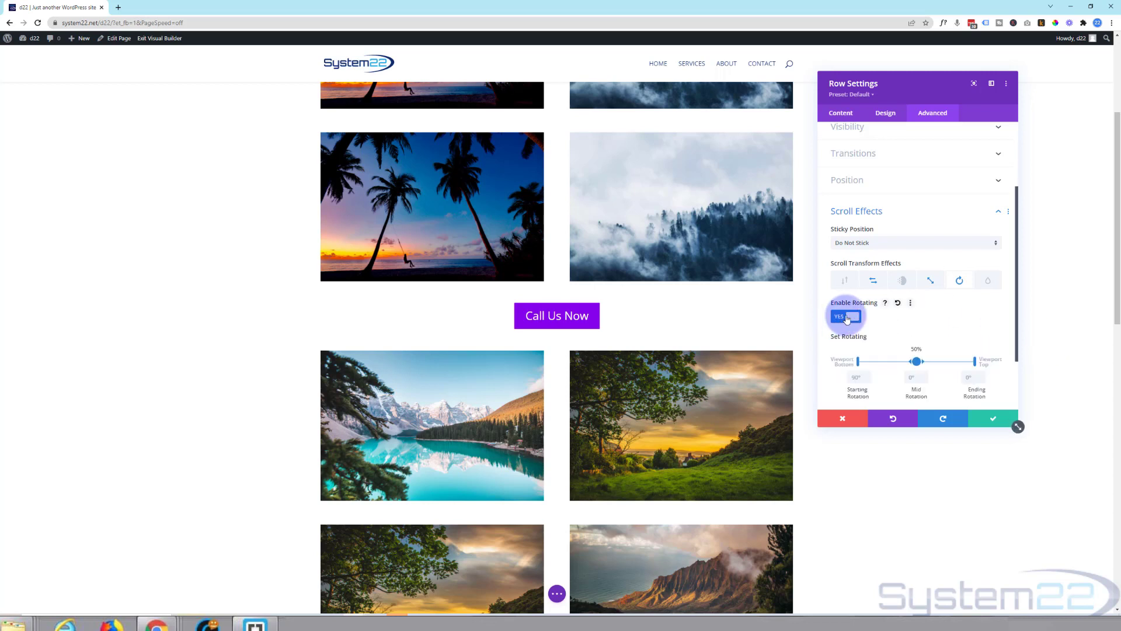
scroll(1050, 390, up, 3)
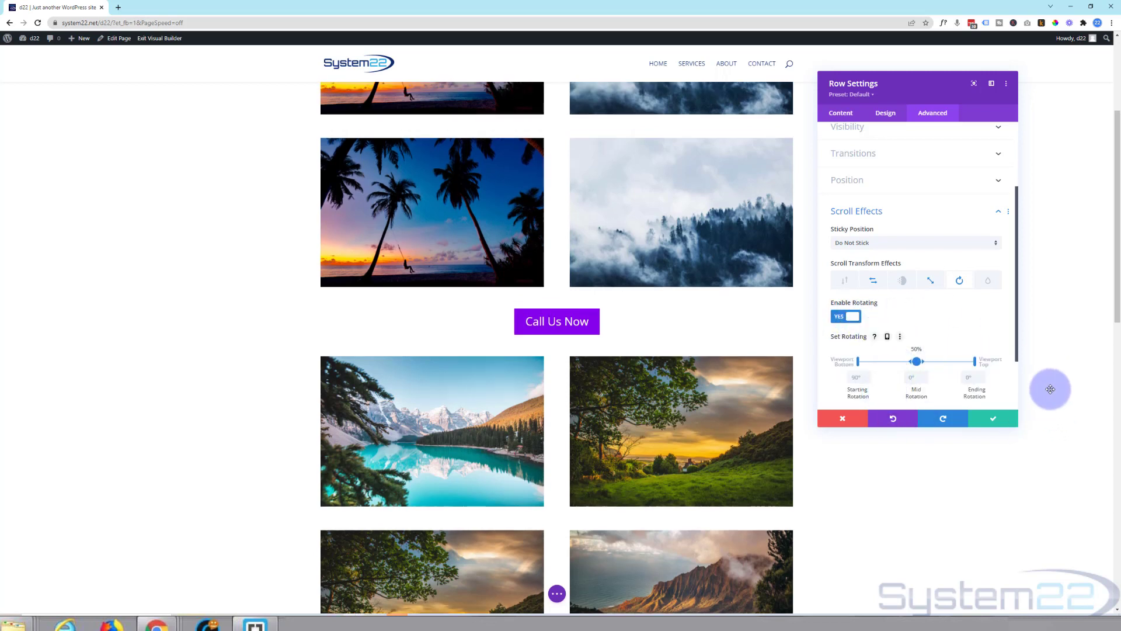
scroll(1050, 389, up, 1)
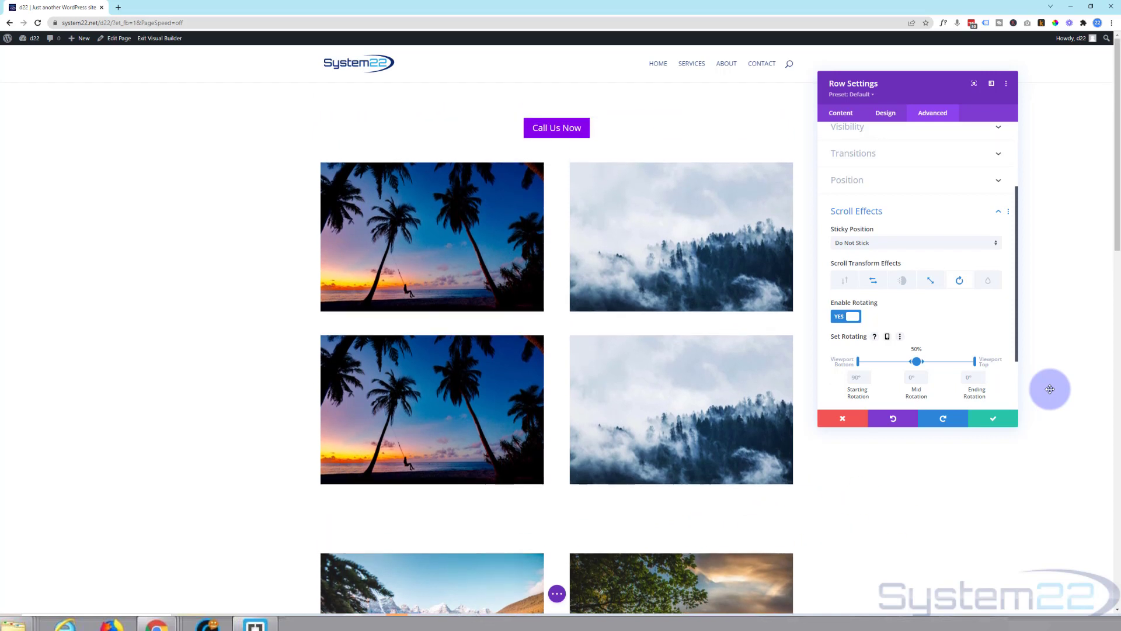
scroll(1050, 387, down, 1)
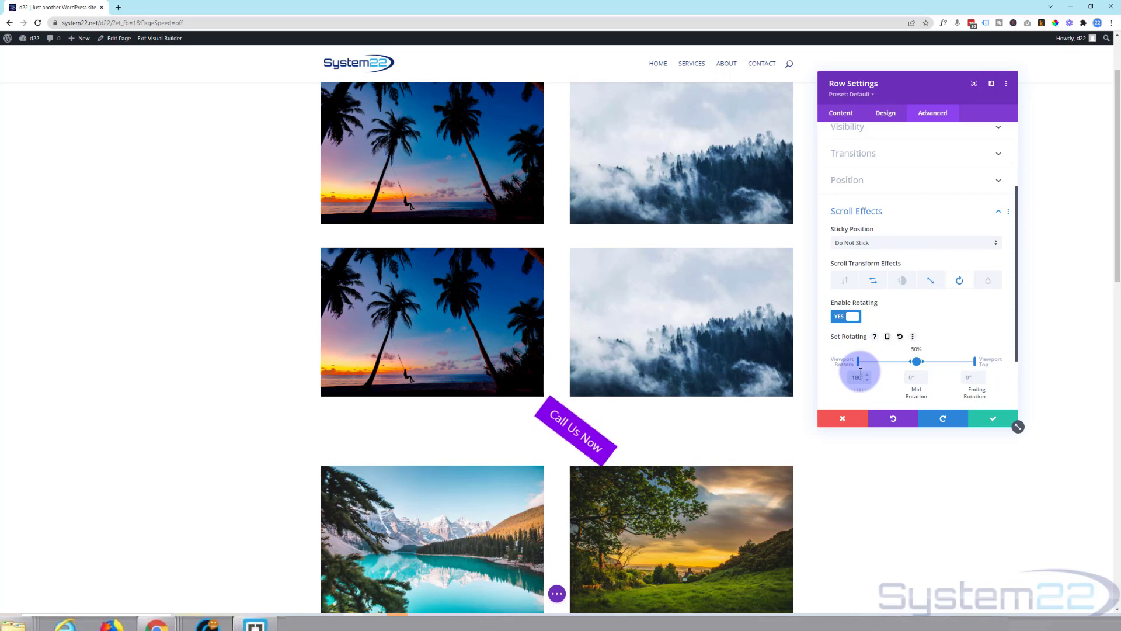
scroll(813, 463, up, 1)
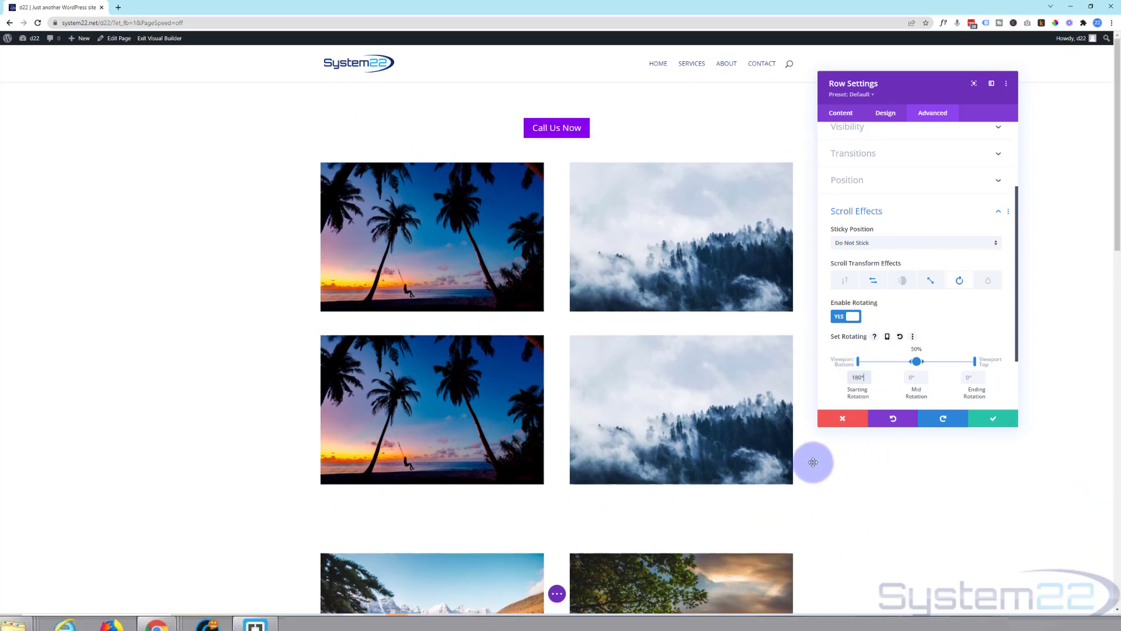
scroll(813, 463, down, 1)
scroll(812, 462, down, 1)
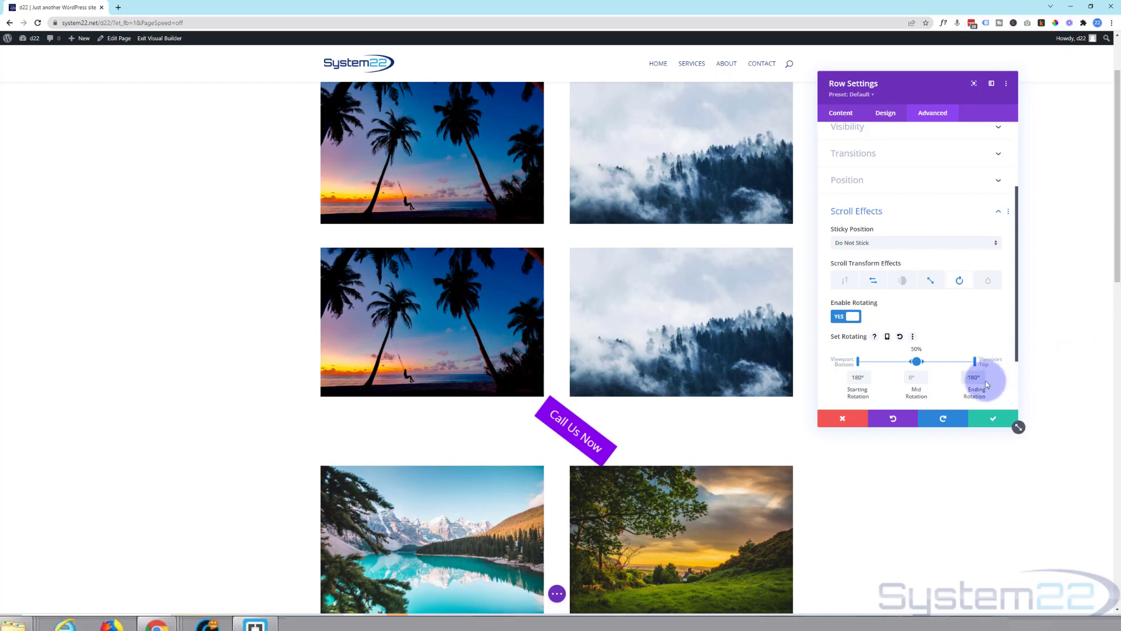
Change Ending Rotation to -180° and hold mid rotation 0° across 40–60% of the viewport
click(969, 378)
text(-)
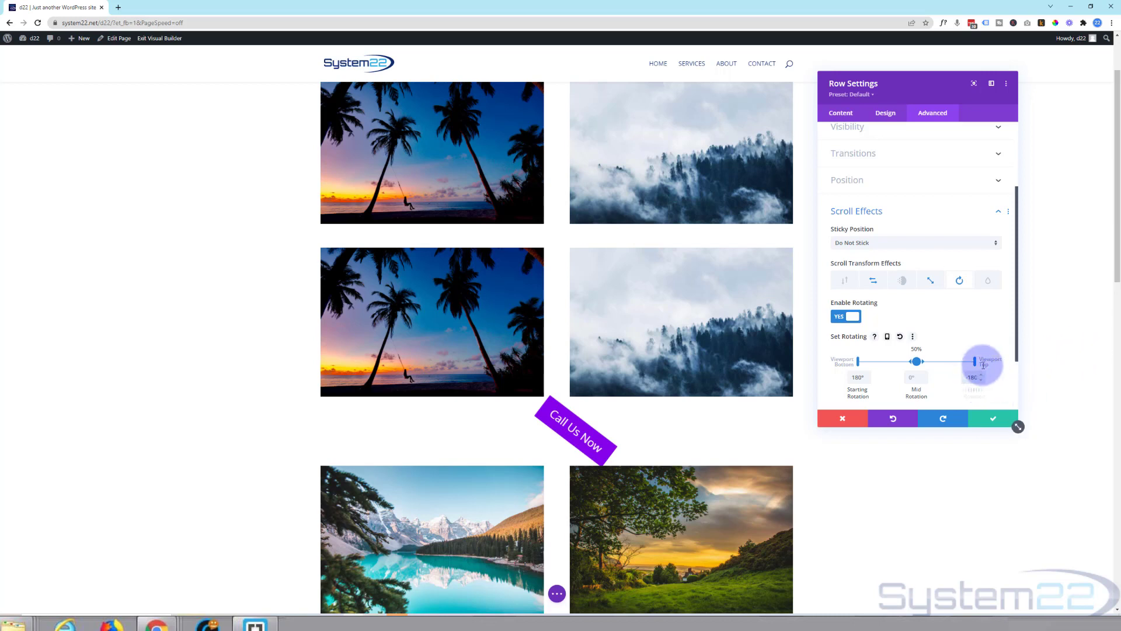
scroll(1066, 361, down, 3)
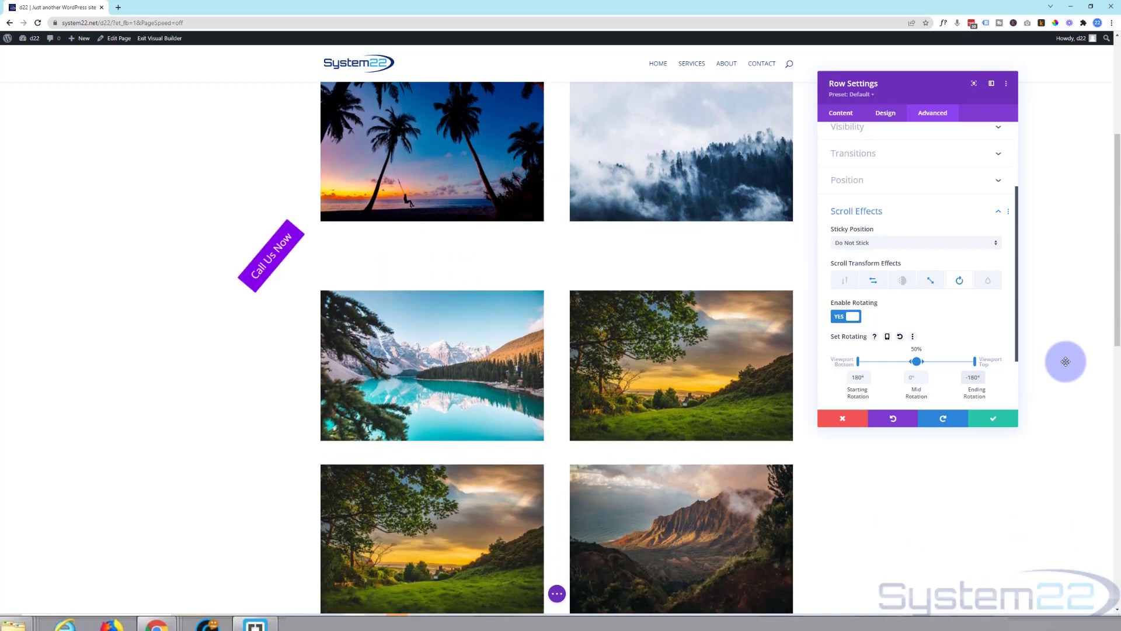
scroll(1064, 362, up, 2)
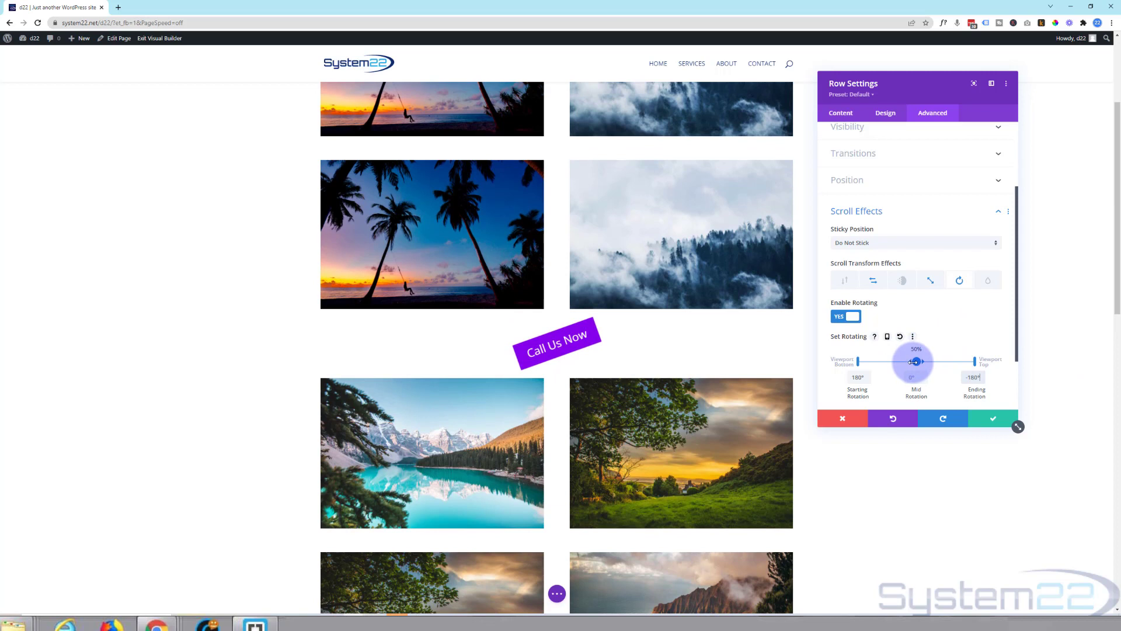
mouse_move(913, 362)
mouse_down()
mouse_move(900, 363)
mouse_move(934, 362)
mouse_up()
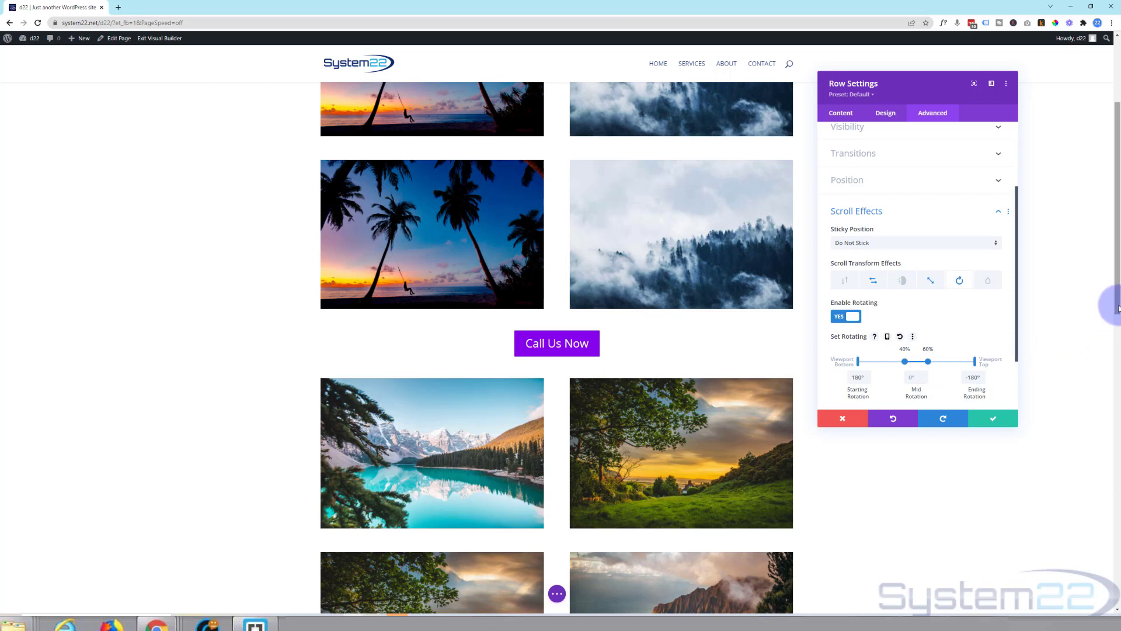
mouse_move(1116, 308)
mouse_down()
mouse_move(1117, 229)
mouse_move(1117, 358)
mouse_move(1117, 303)
mouse_up()
Set the Call Us Now row's starting rotation to 3600° and ending rotation to -3600°
click(917, 376)
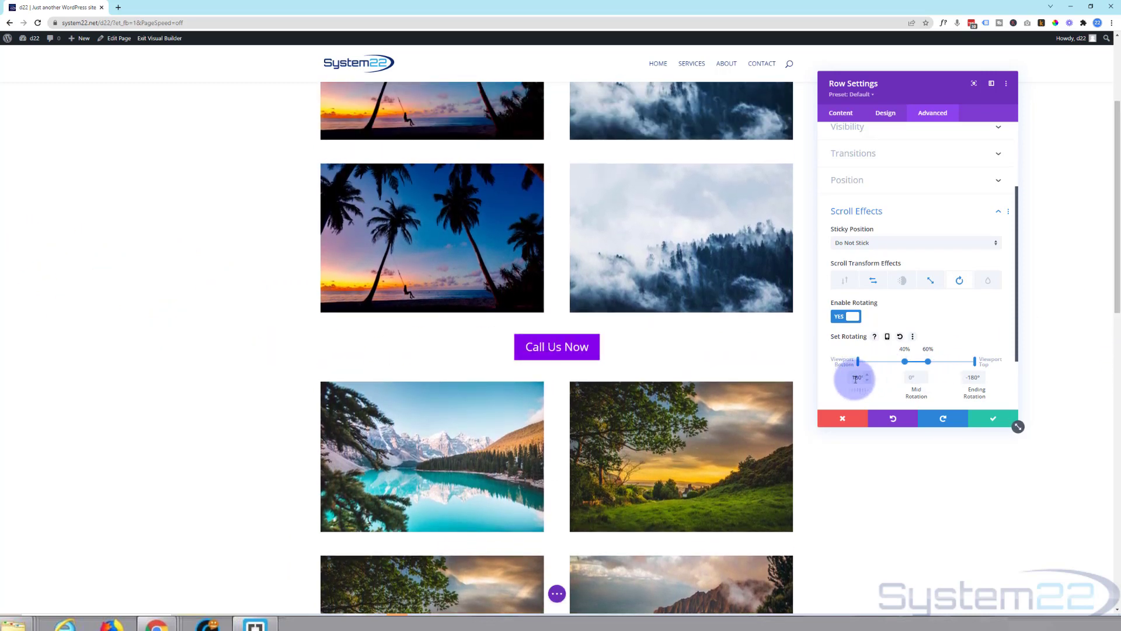
double_click(849, 377)
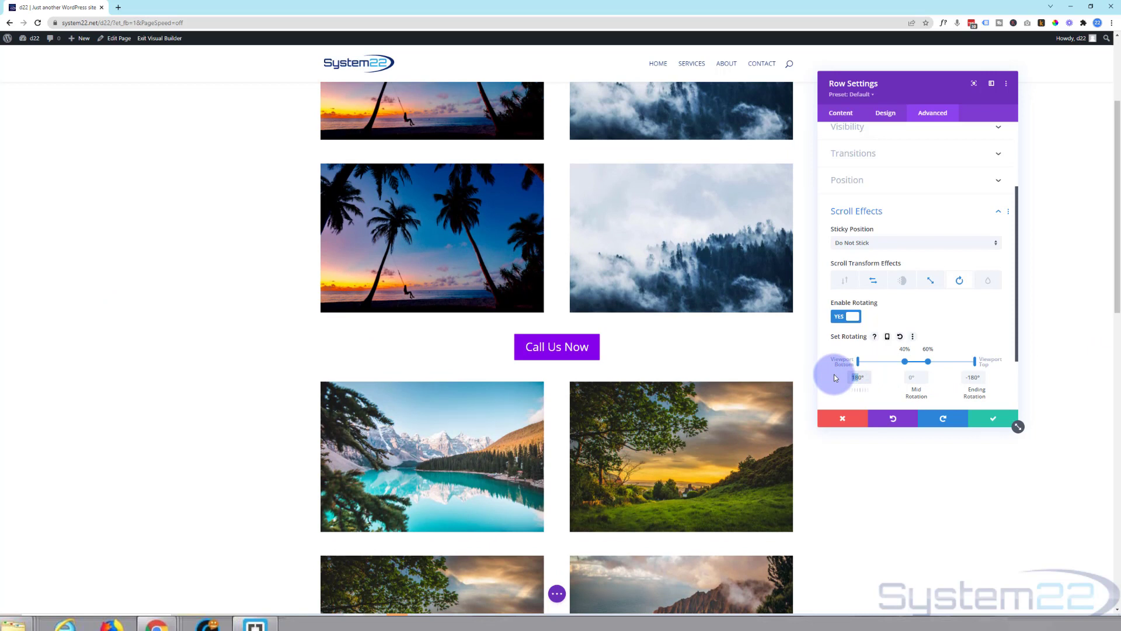
text(3600)
click(967, 377)
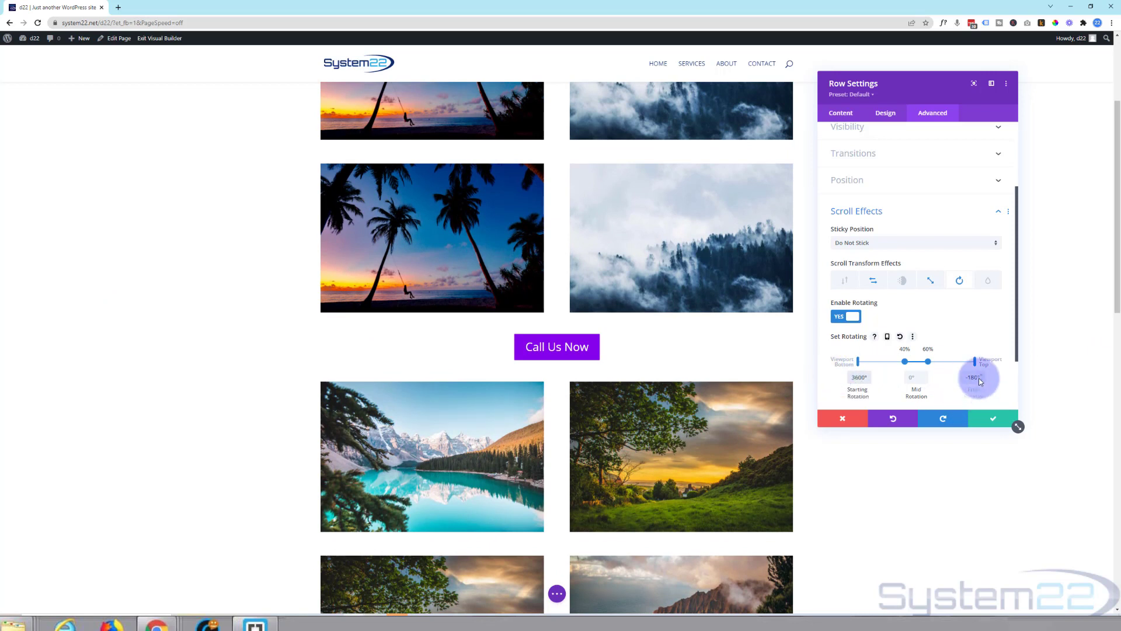
double_click(972, 376)
text(-36)
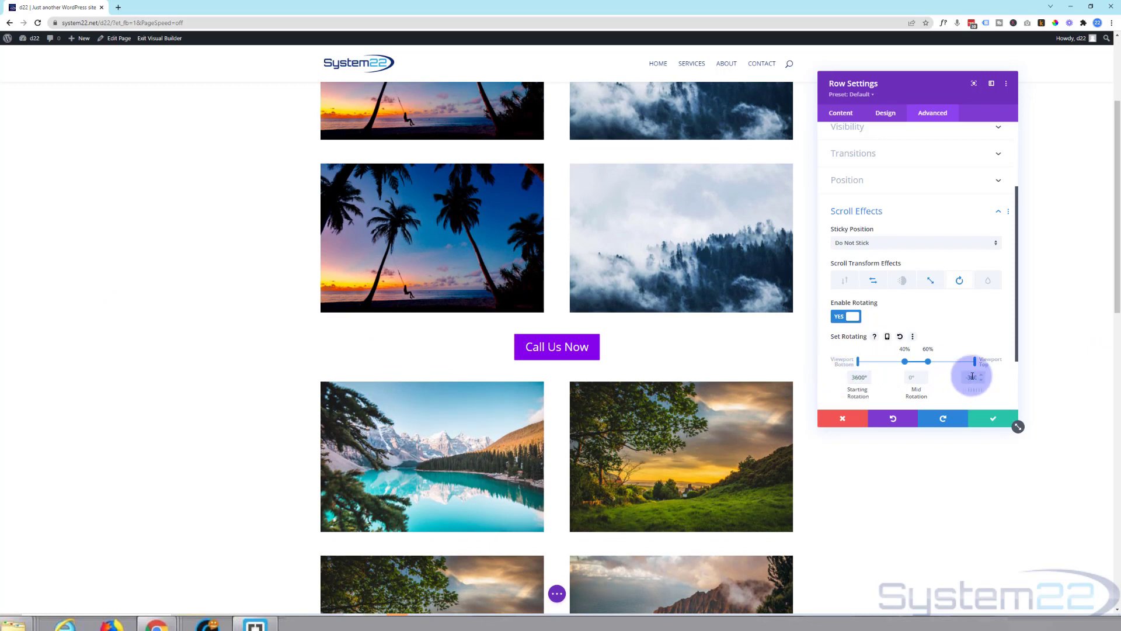
text(00)
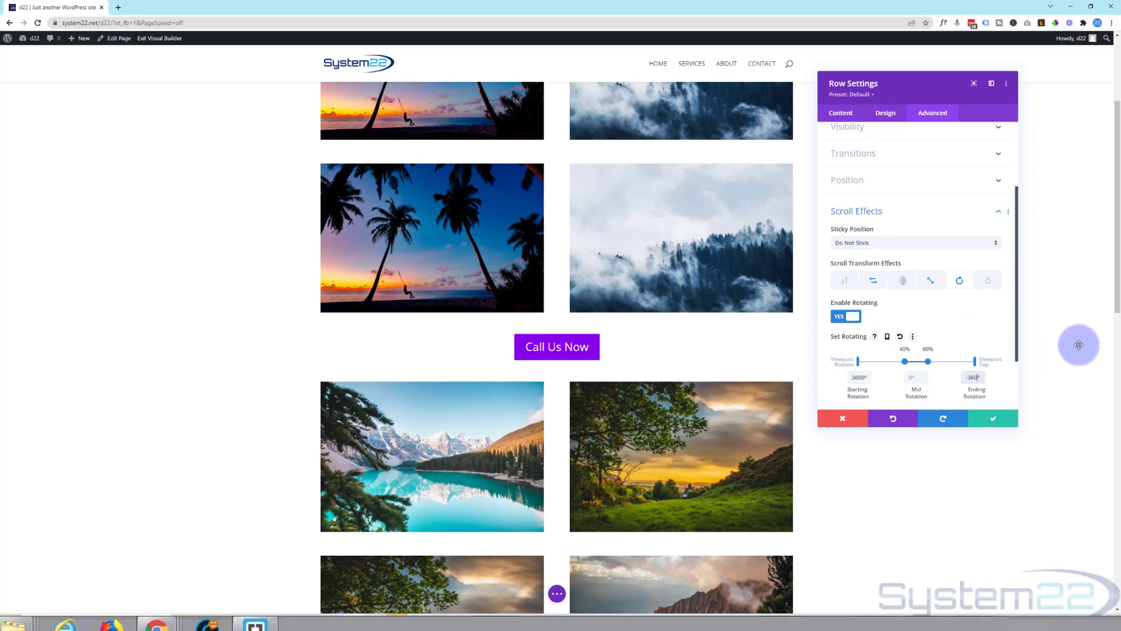
Scroll the page up and down to preview the button spinning
scroll(1079, 344, down, 3)
scroll(1079, 343, up, 5)
scroll(1080, 343, down, 4)
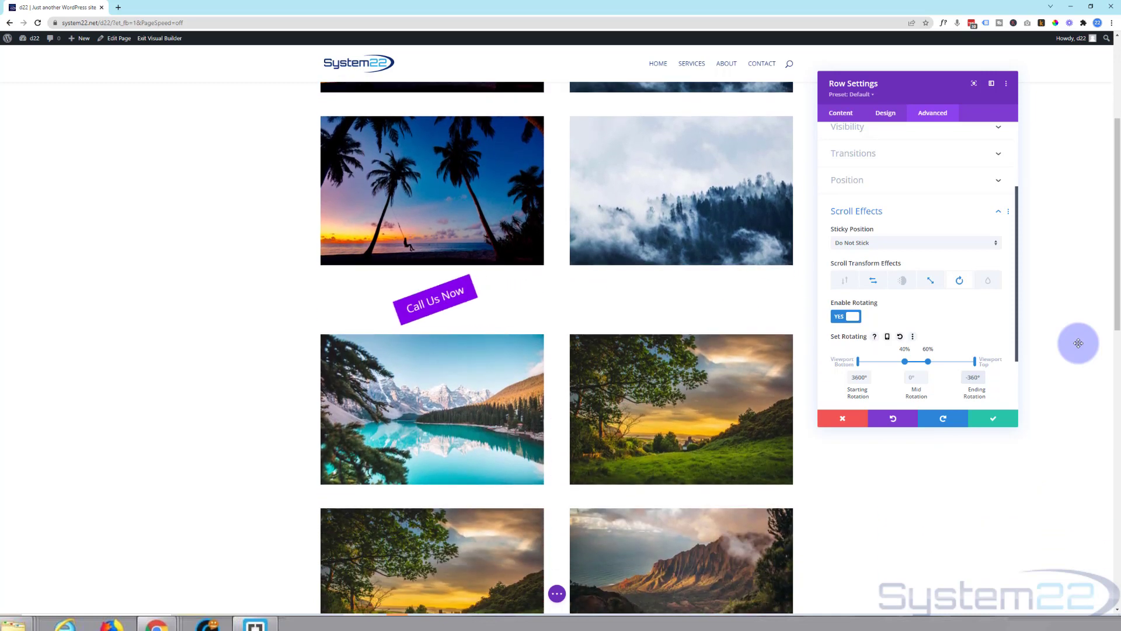
scroll(1079, 343, down, 3)
scroll(1079, 343, up, 4)
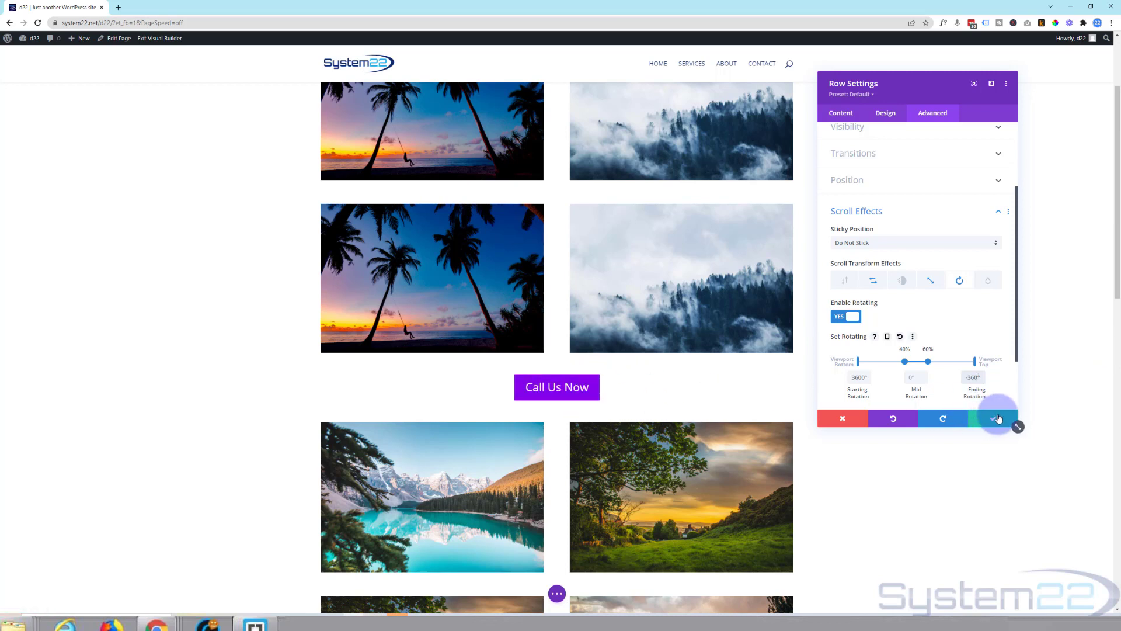
Save the Call Us Now row's scroll rotation settings
click(1000, 421)
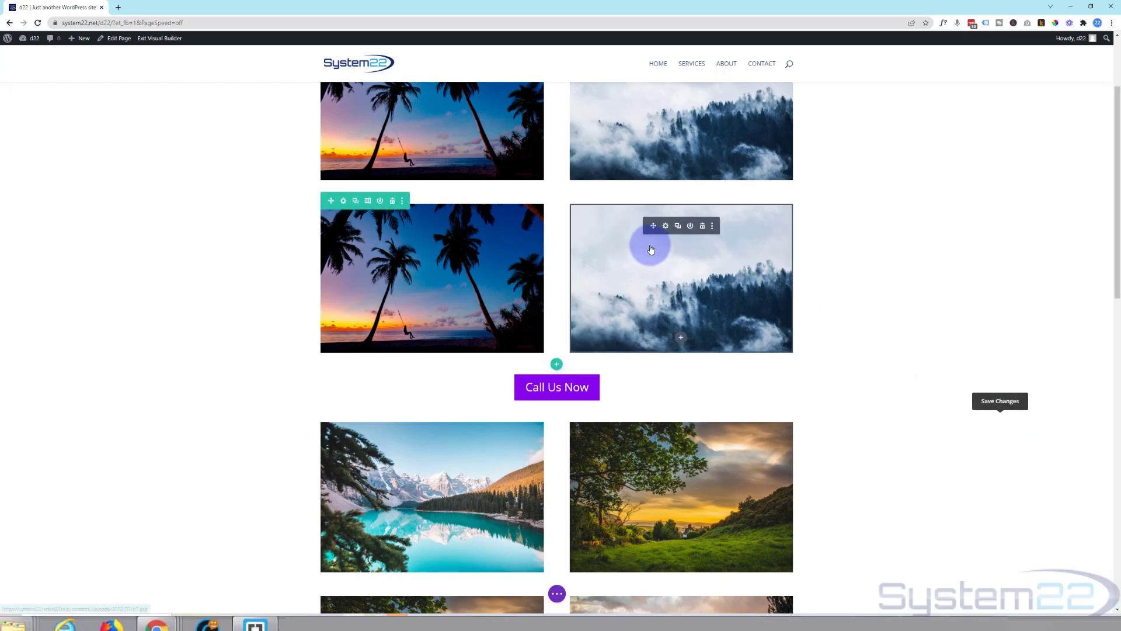
drag(651, 249, 493, 303)
scroll(491, 303, down, 2)
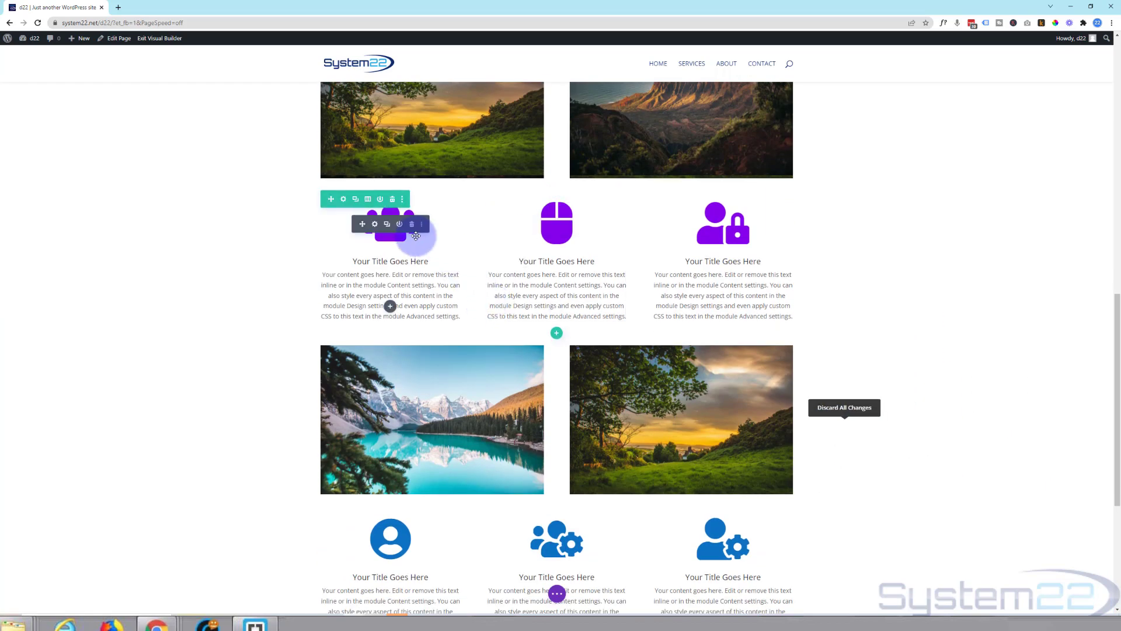
Enable Rotating scroll effect on the first blurb, from 360° start to -360° end
click(376, 225)
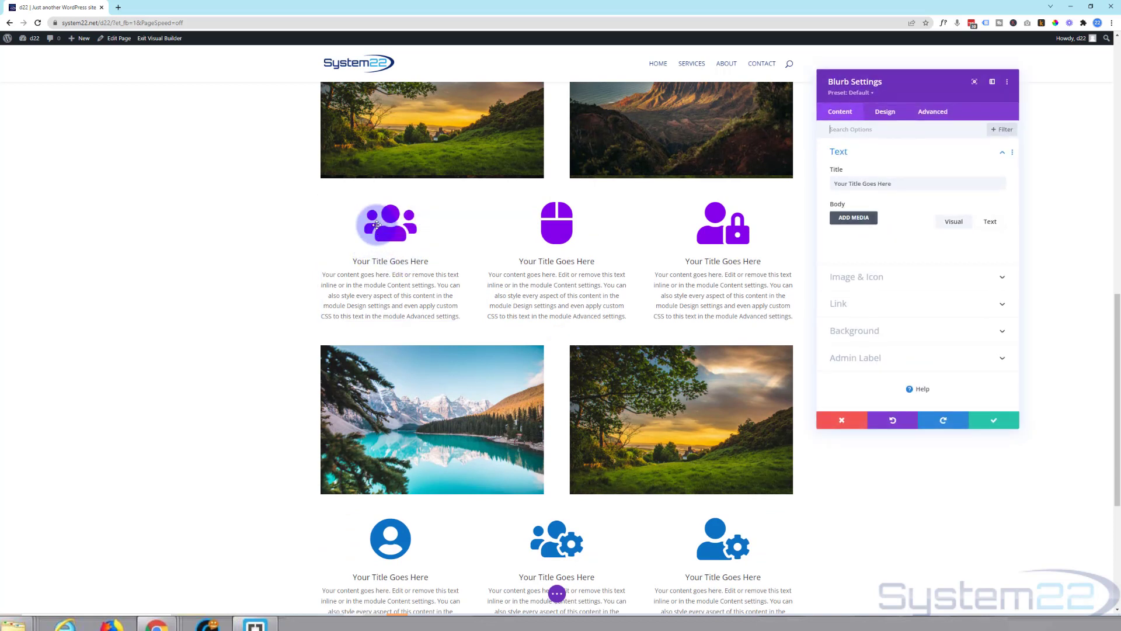
click(935, 115)
click(913, 308)
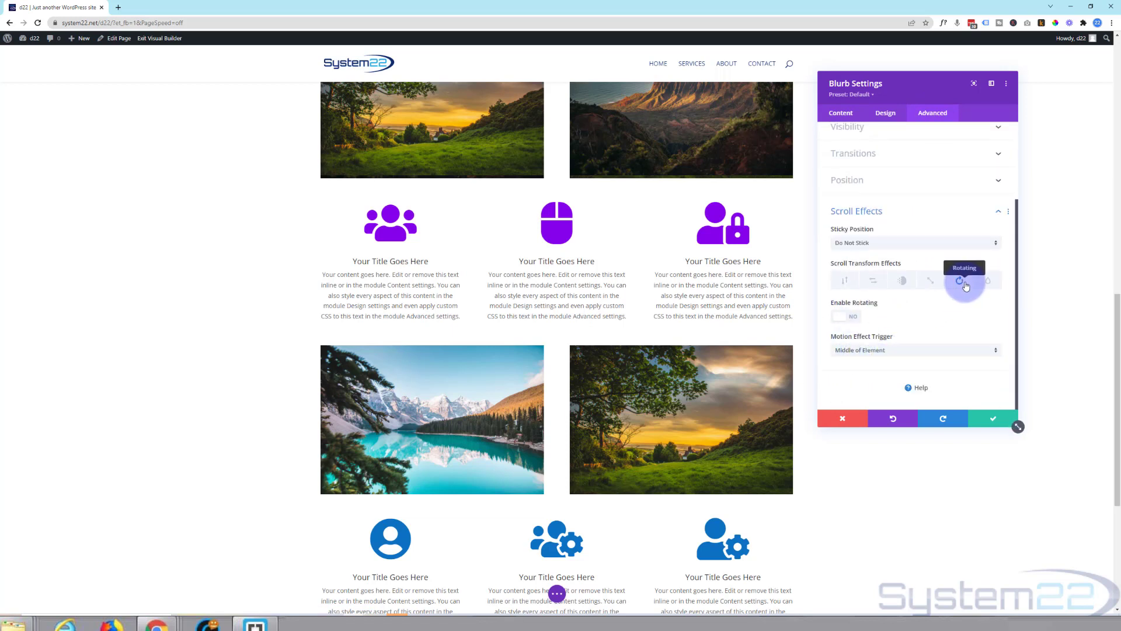
click(842, 315)
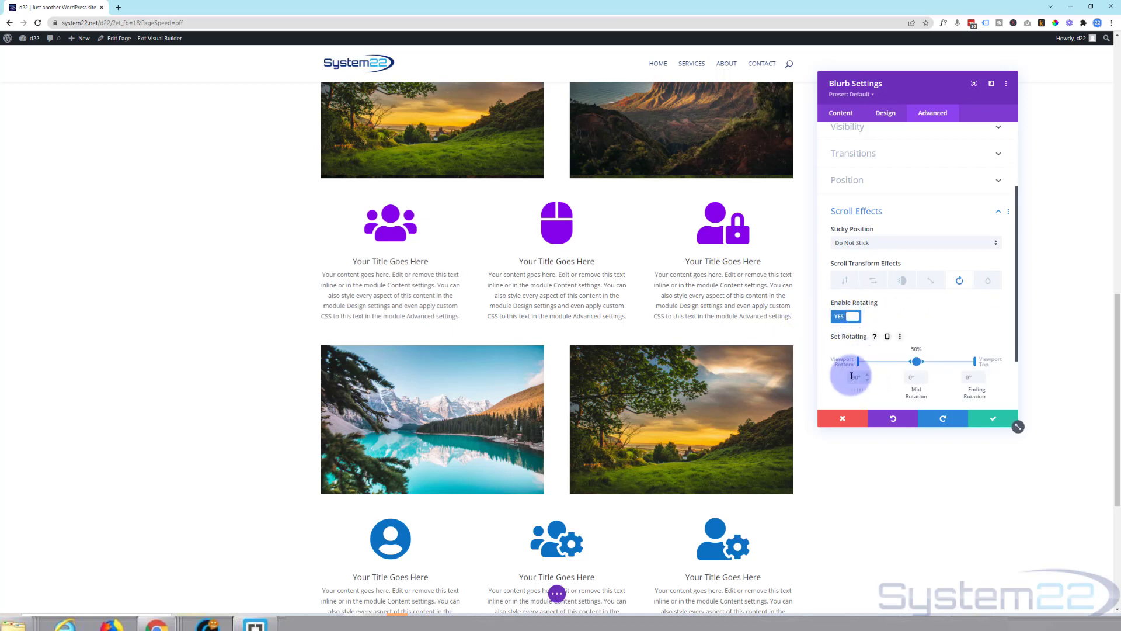
drag(856, 377, 849, 372)
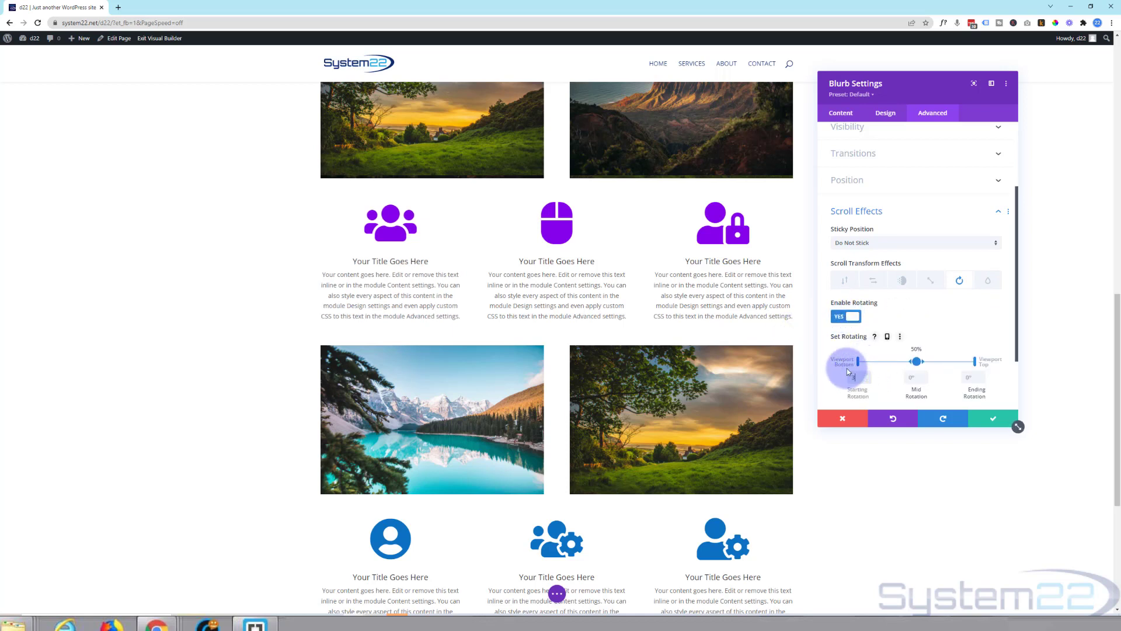
click(963, 377)
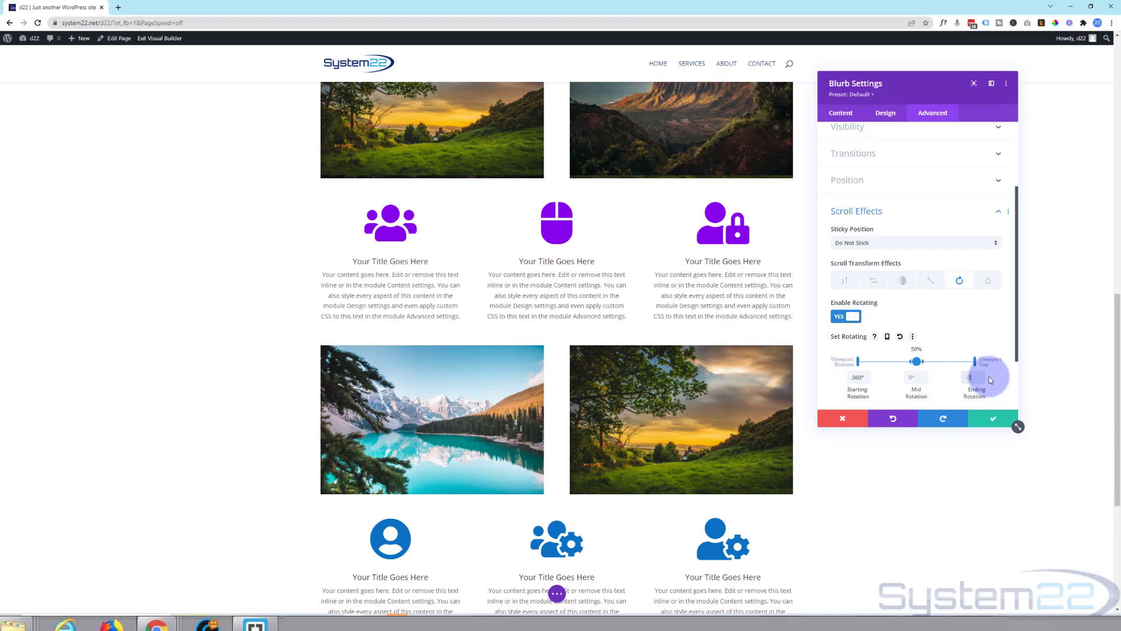
click(989, 356)
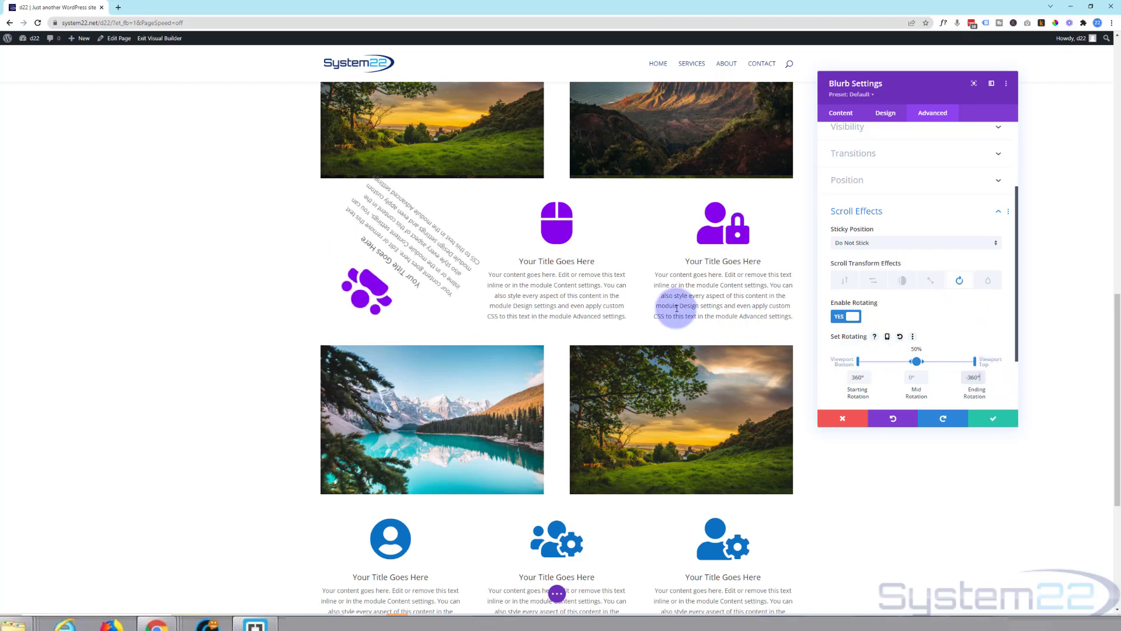
Move the blurb's 0° mid-rotation range to 60%–90% of the viewport
scroll(673, 303, down, 2)
scroll(673, 303, down, 2)
scroll(674, 303, up, 4)
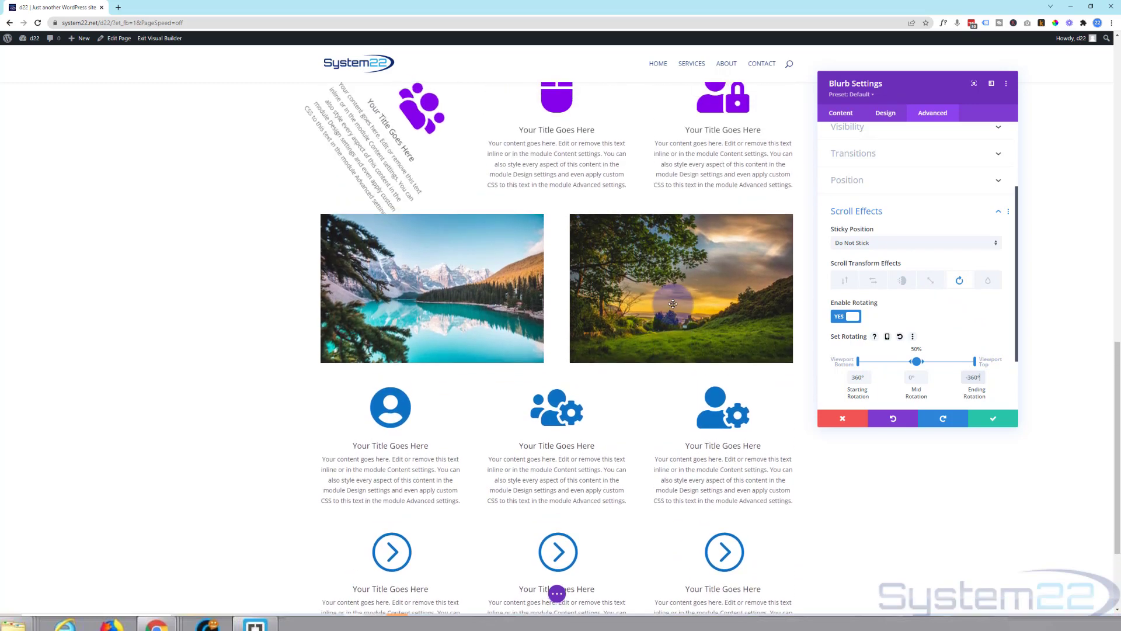
scroll(673, 303, up, 5)
scroll(672, 303, down, 4)
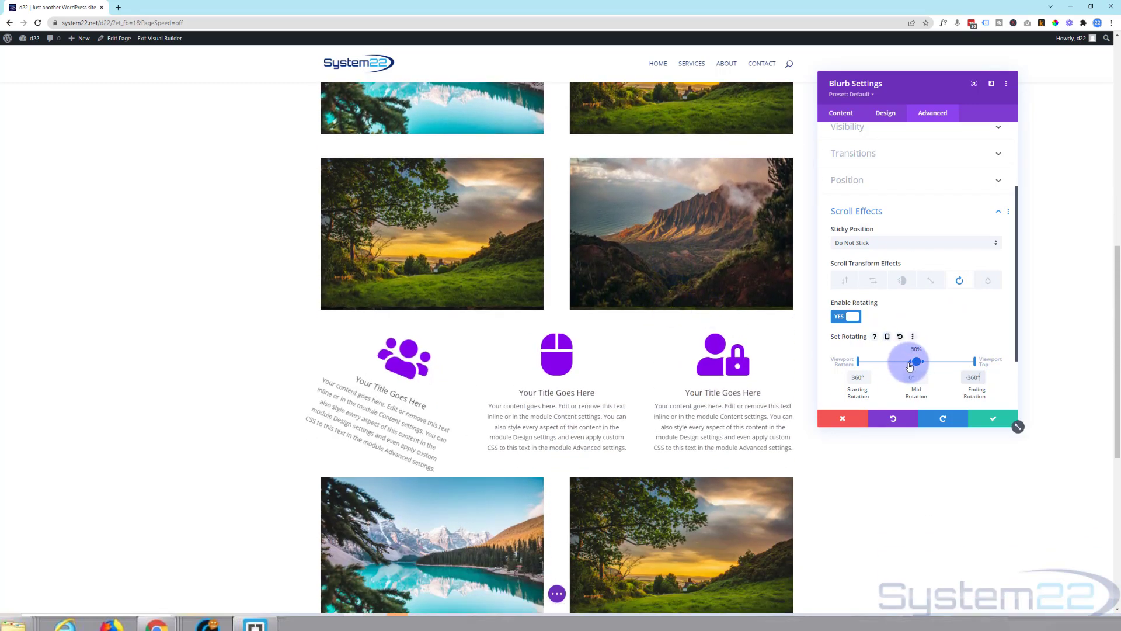
drag(911, 365, 966, 362)
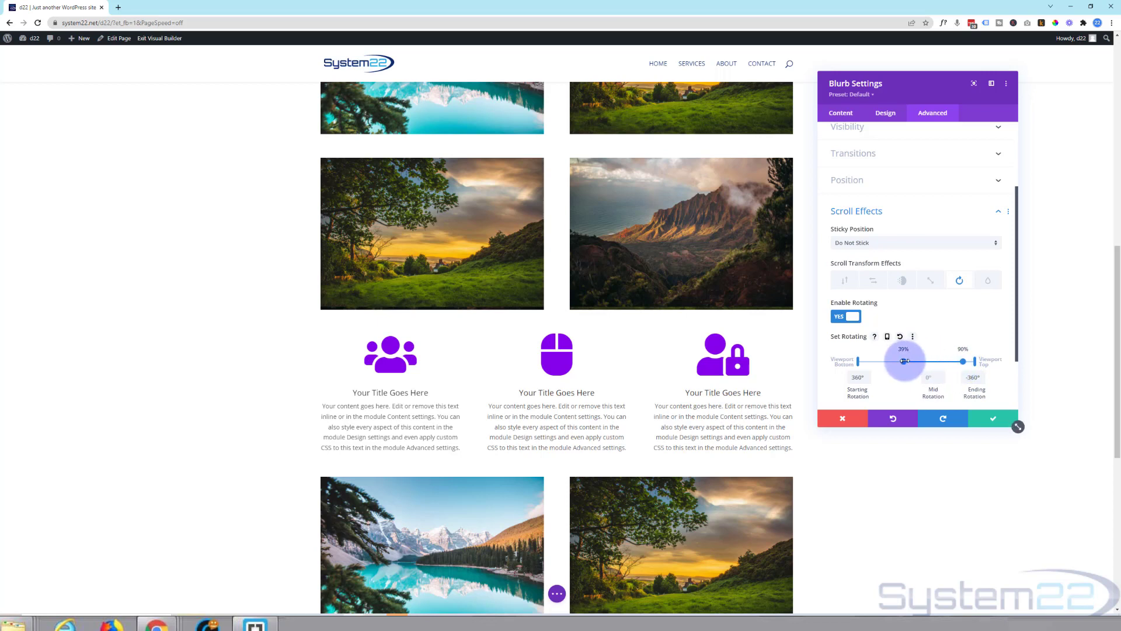
mouse_move(905, 361)
mouse_down()
mouse_move(935, 362)
mouse_move(926, 362)
mouse_up()
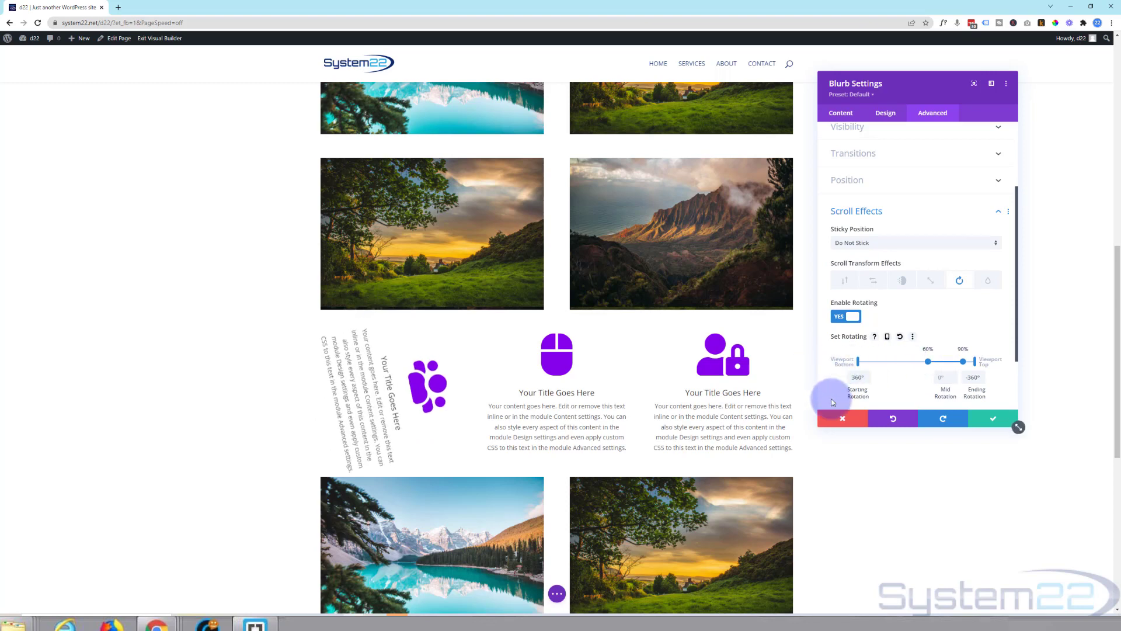
Scroll the page to preview the blurb rotating into place
scroll(905, 504, up, 2)
scroll(905, 504, up, 1)
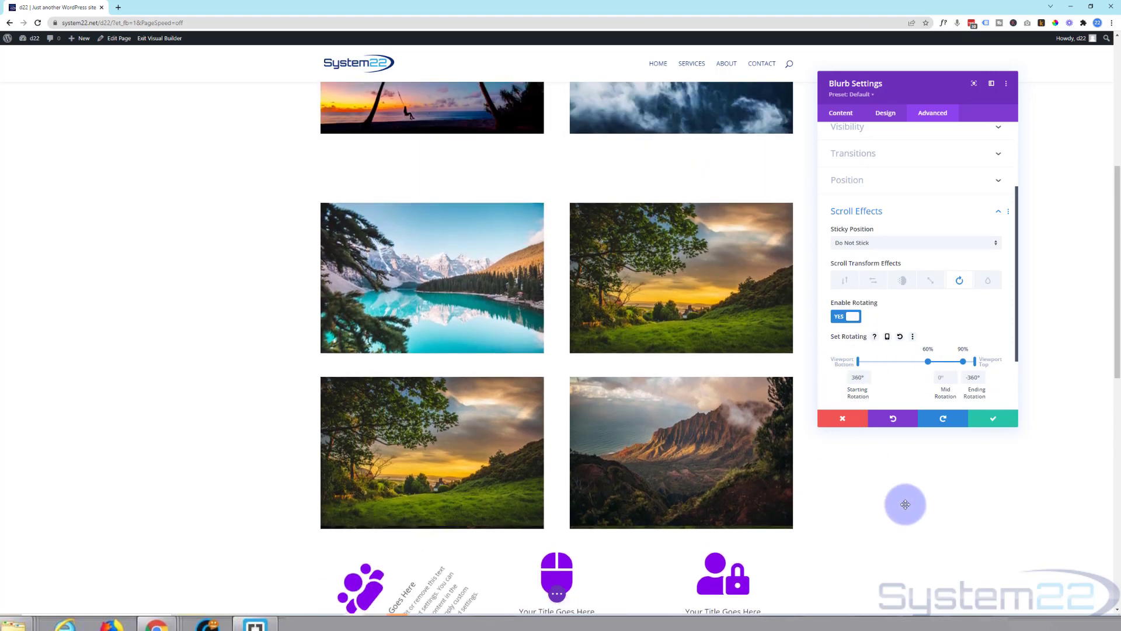
scroll(905, 503, down, 1)
scroll(905, 503, down, 3)
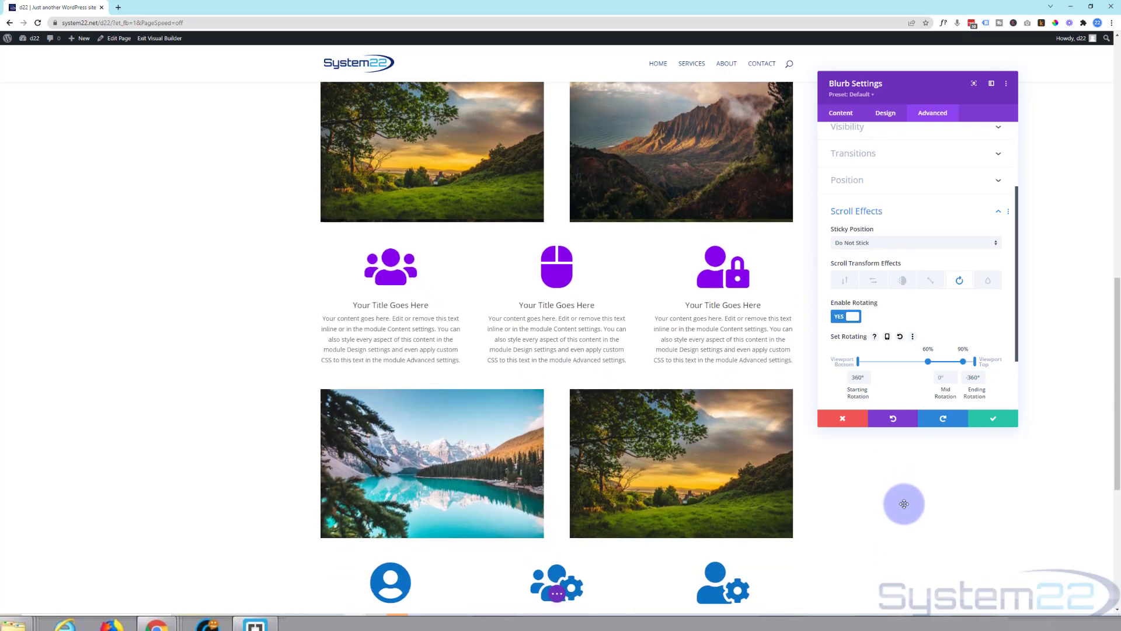
scroll(904, 504, down, 1)
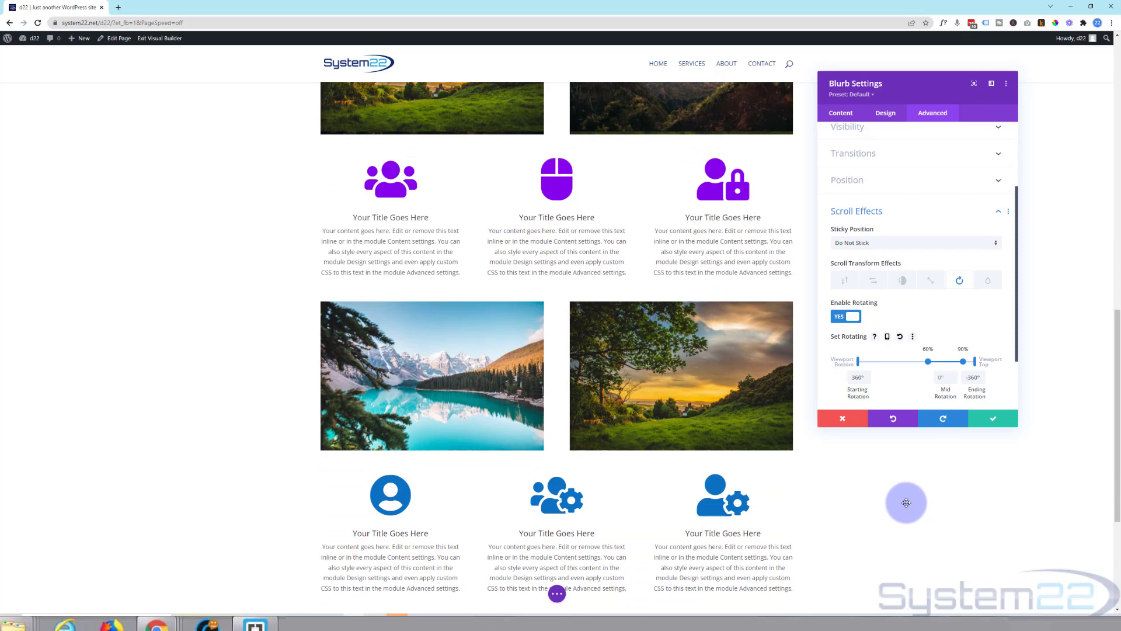
scroll(907, 502, down, 2)
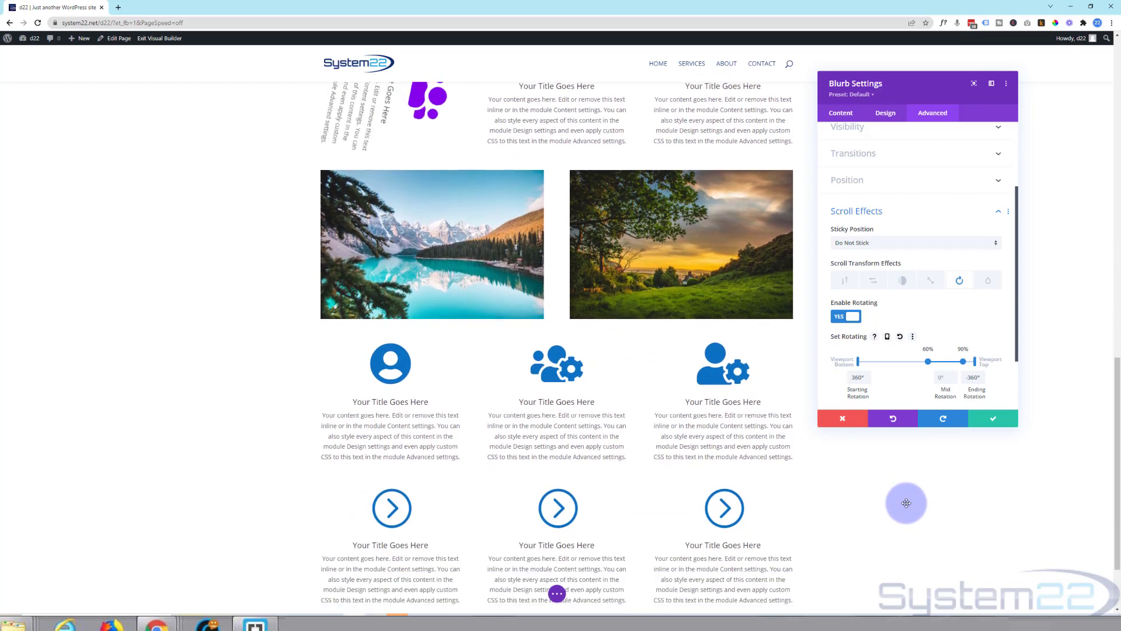
scroll(906, 503, down, 1)
scroll(906, 503, up, 3)
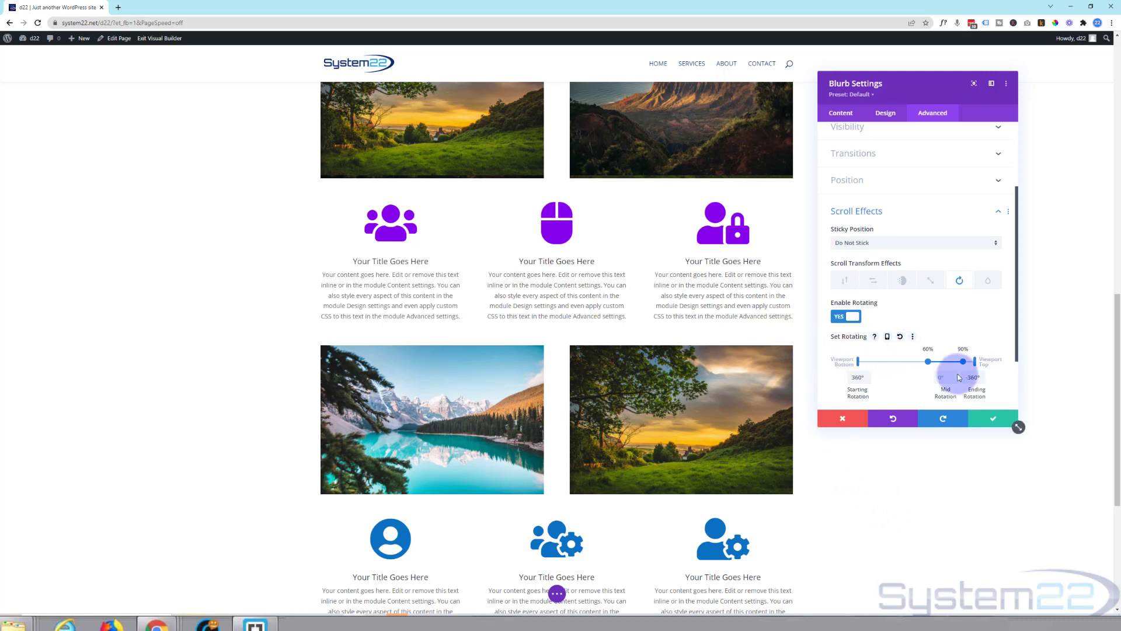
Save the blurb settings and exit the Visual Builder to view the live page
click(996, 421)
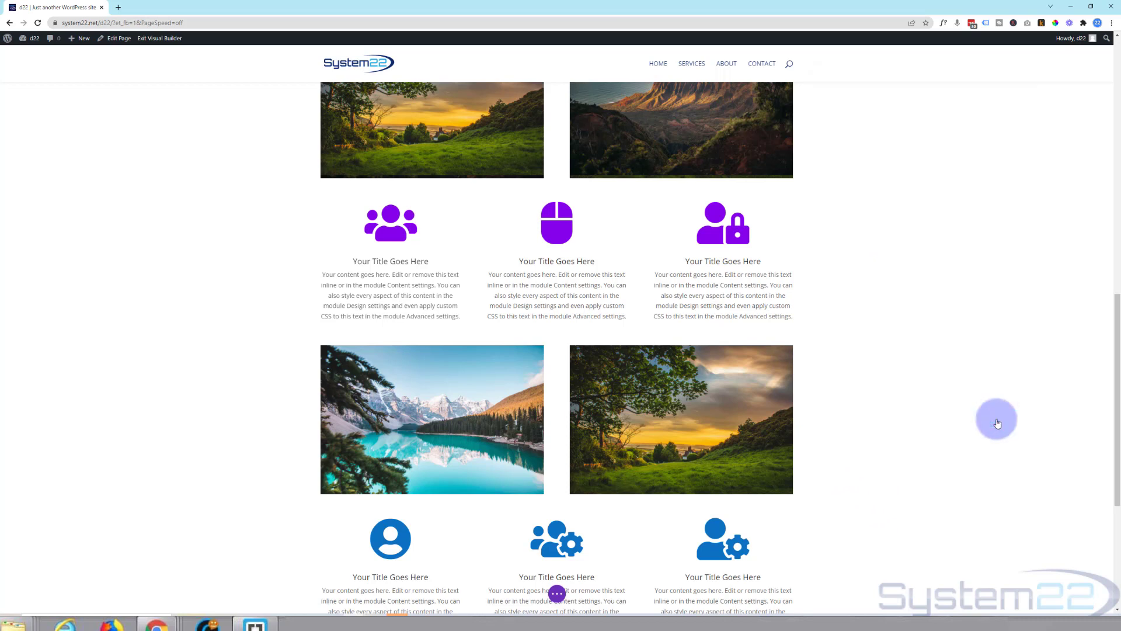
click(557, 594)
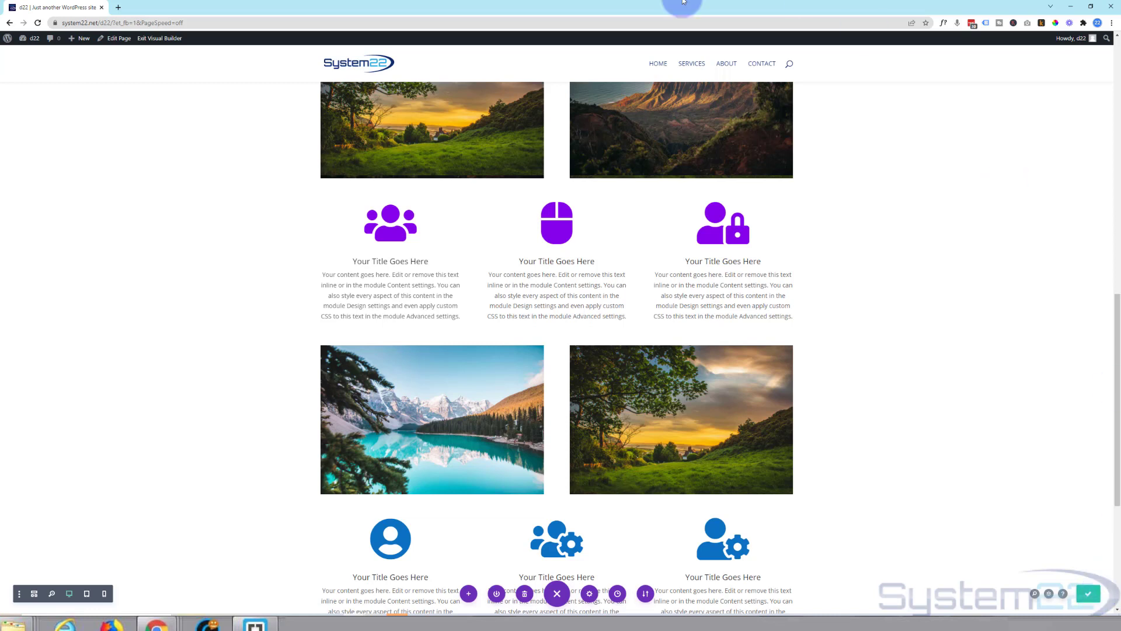
click(150, 39)
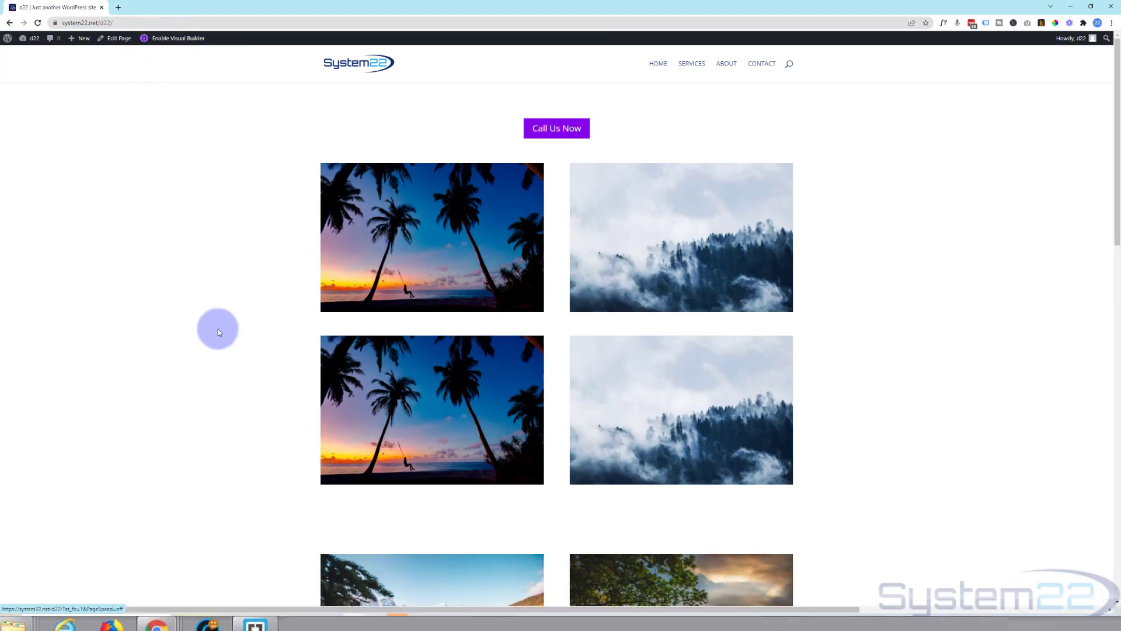
scroll(170, 211, down, 2)
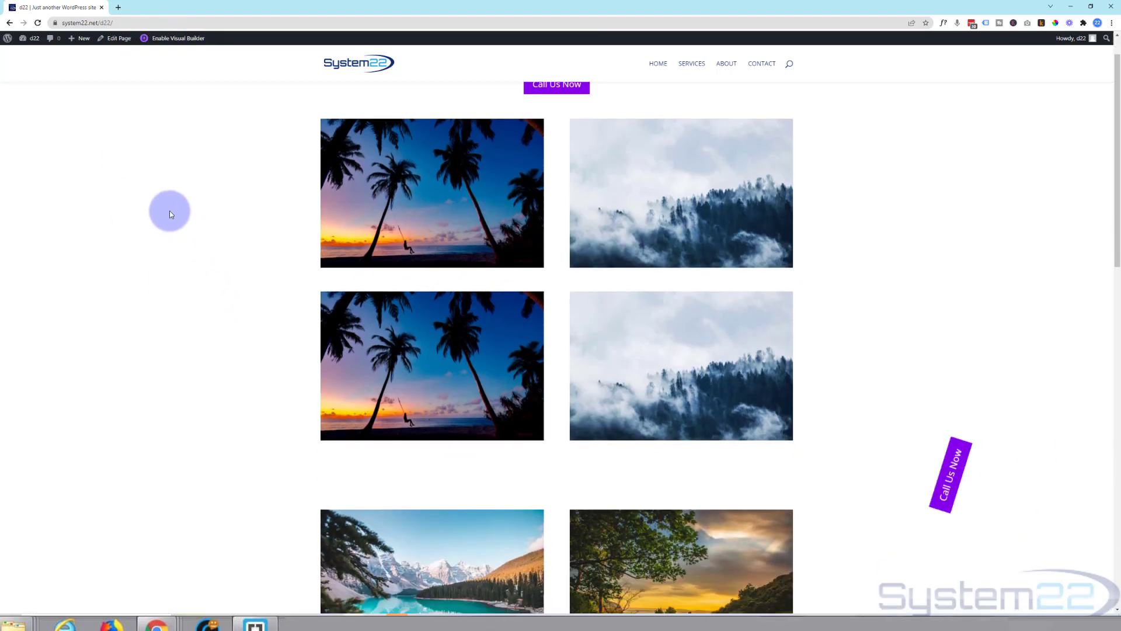
scroll(170, 214, down, 2)
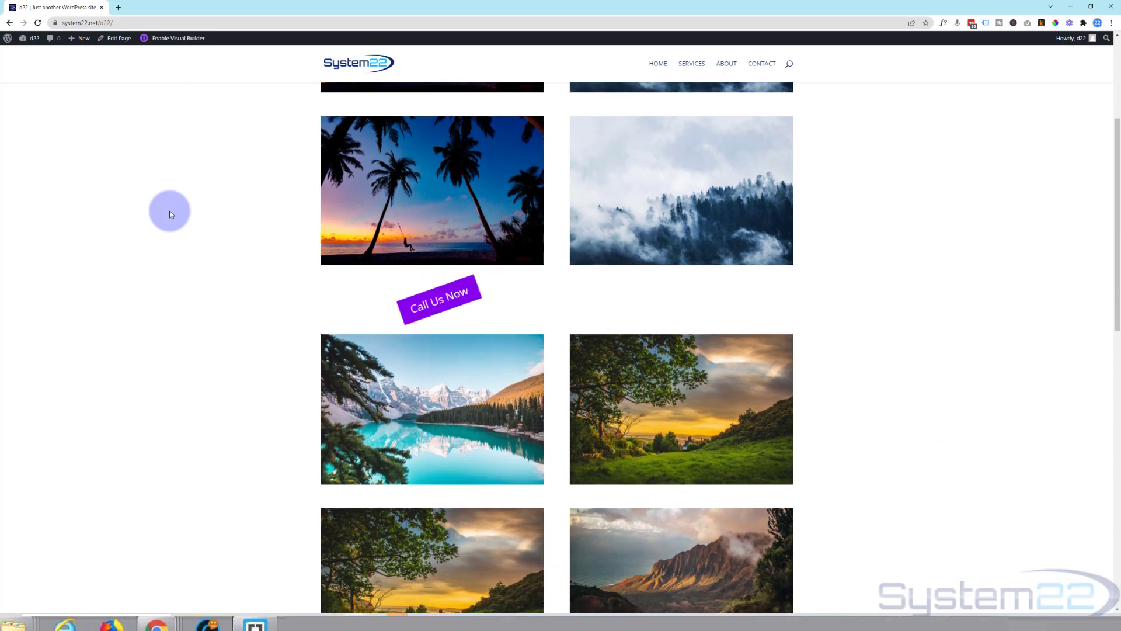
scroll(169, 214, down, 3)
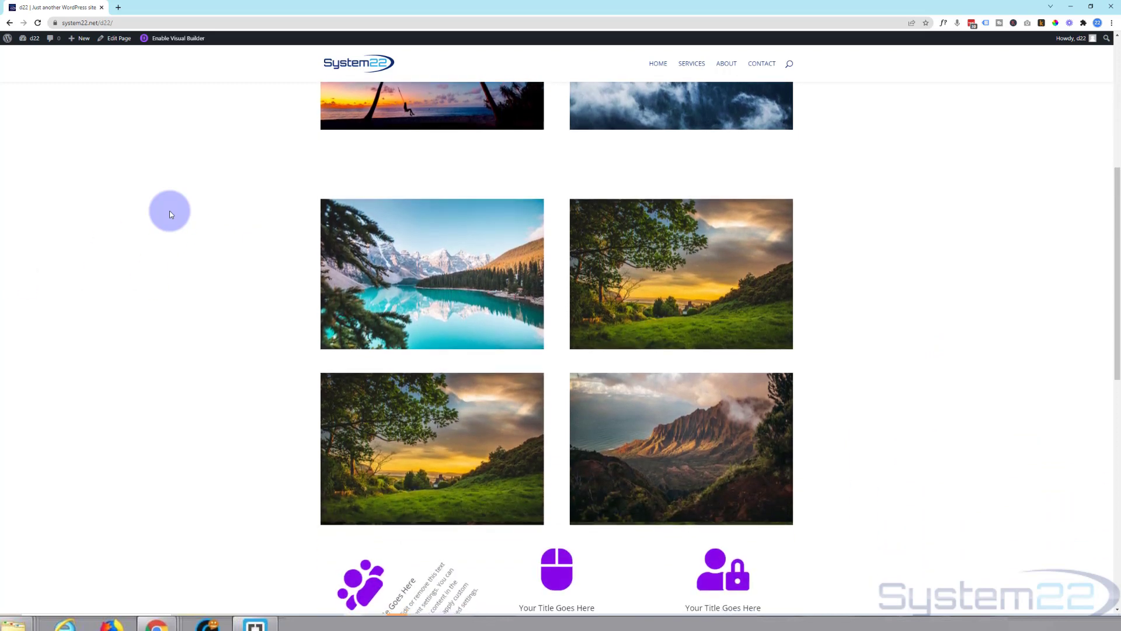
scroll(170, 213, down, 3)
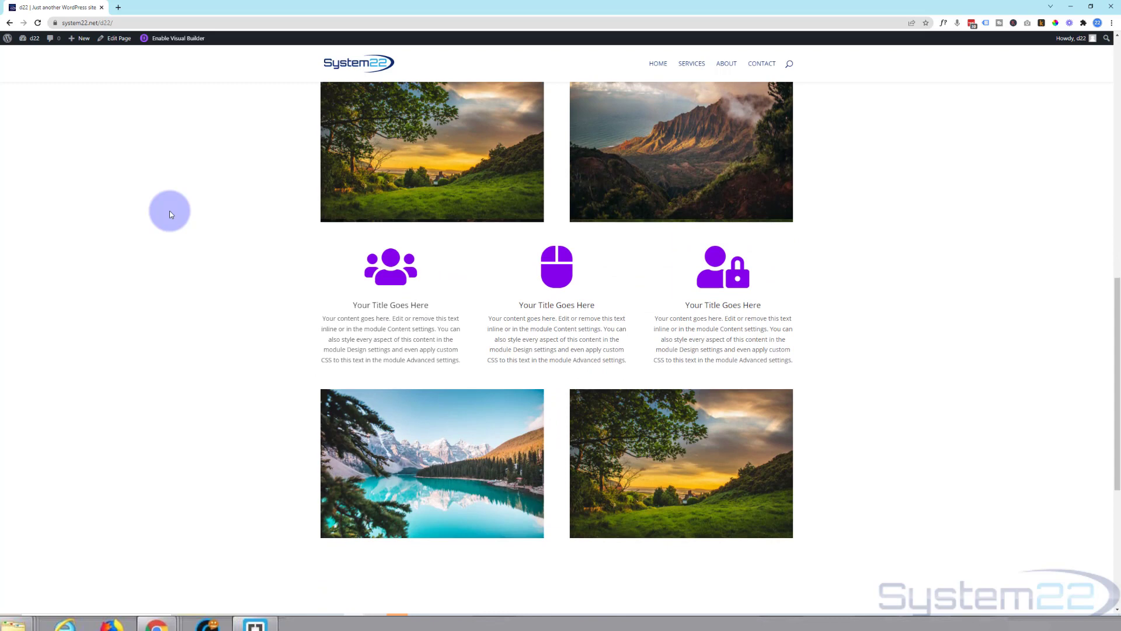
scroll(170, 215, down, 2)
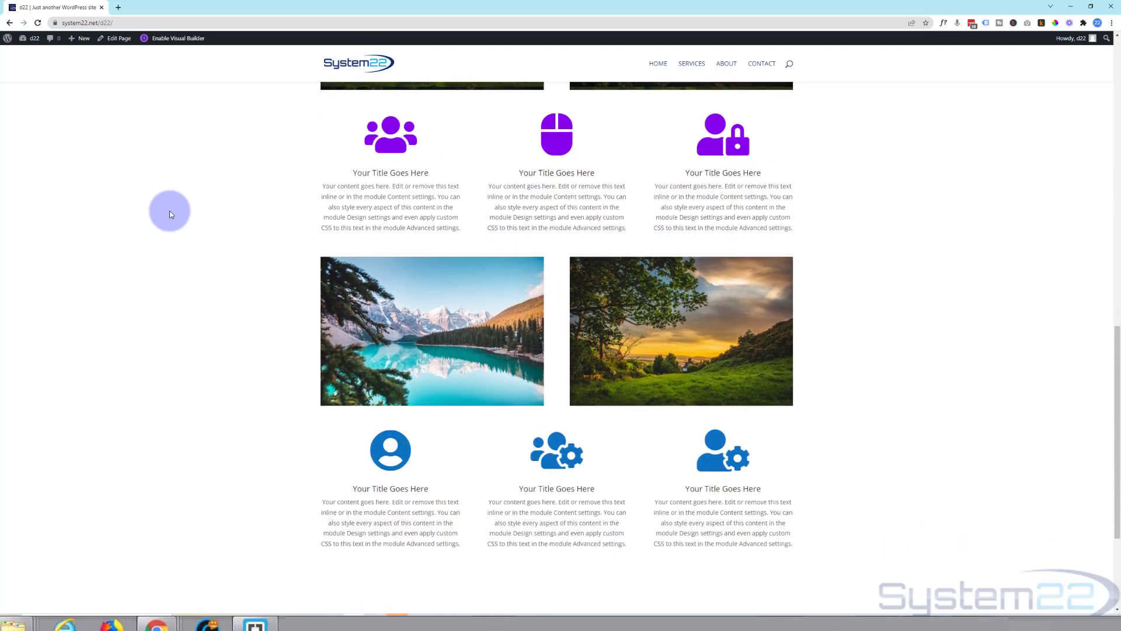
scroll(169, 214, down, 3)
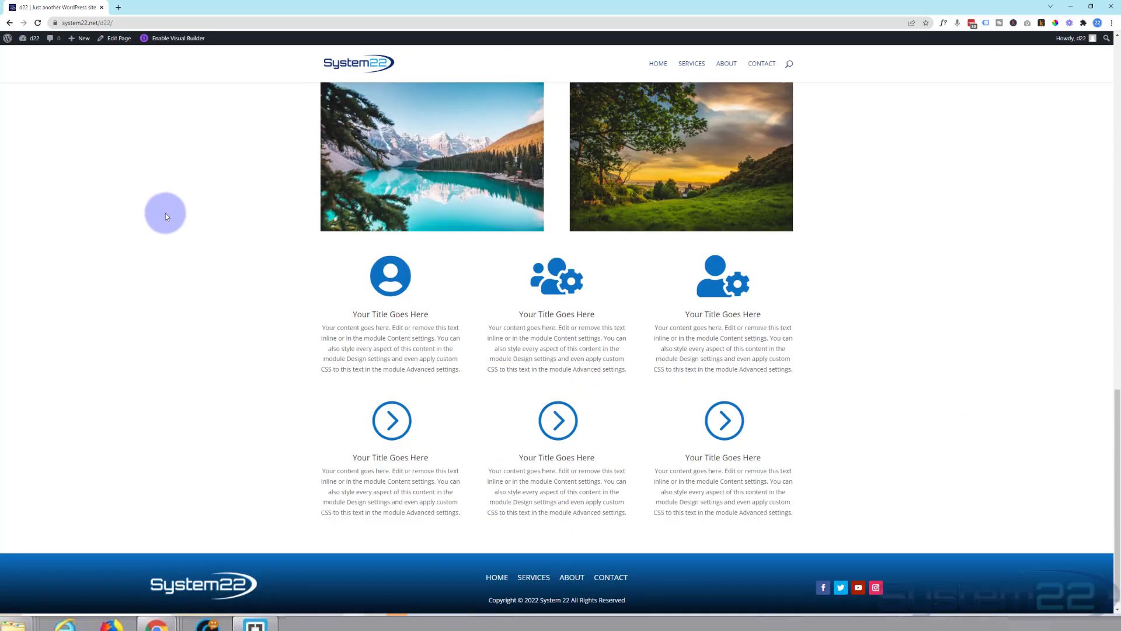
scroll(167, 215, up, 5)
scroll(166, 213, up, 7)
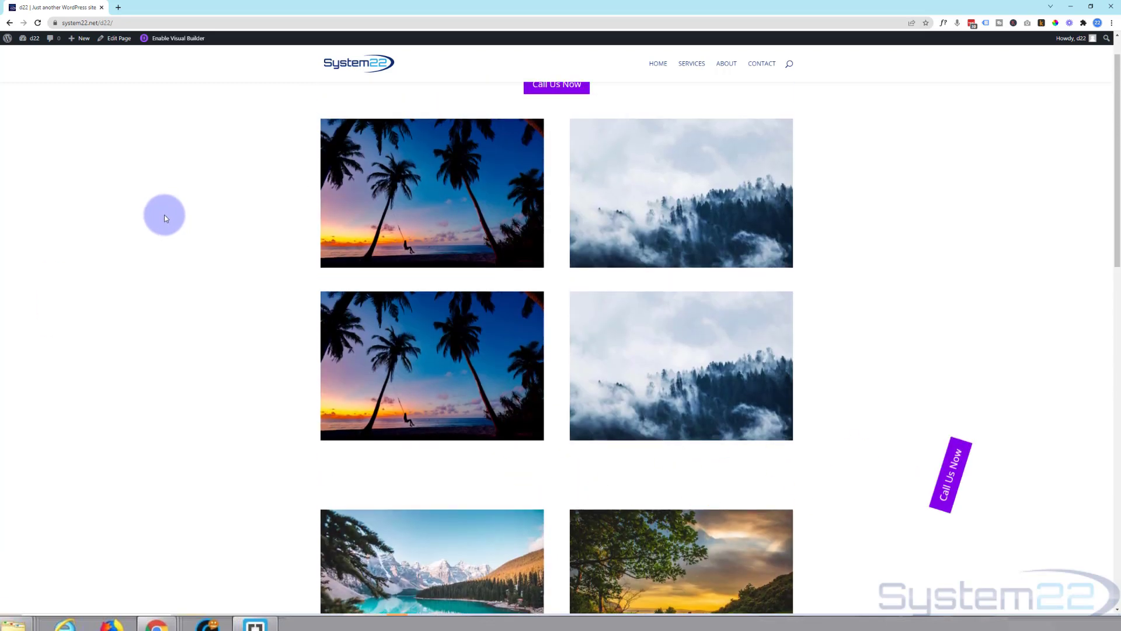
scroll(165, 217, up, 1)
scroll(165, 218, down, 2)
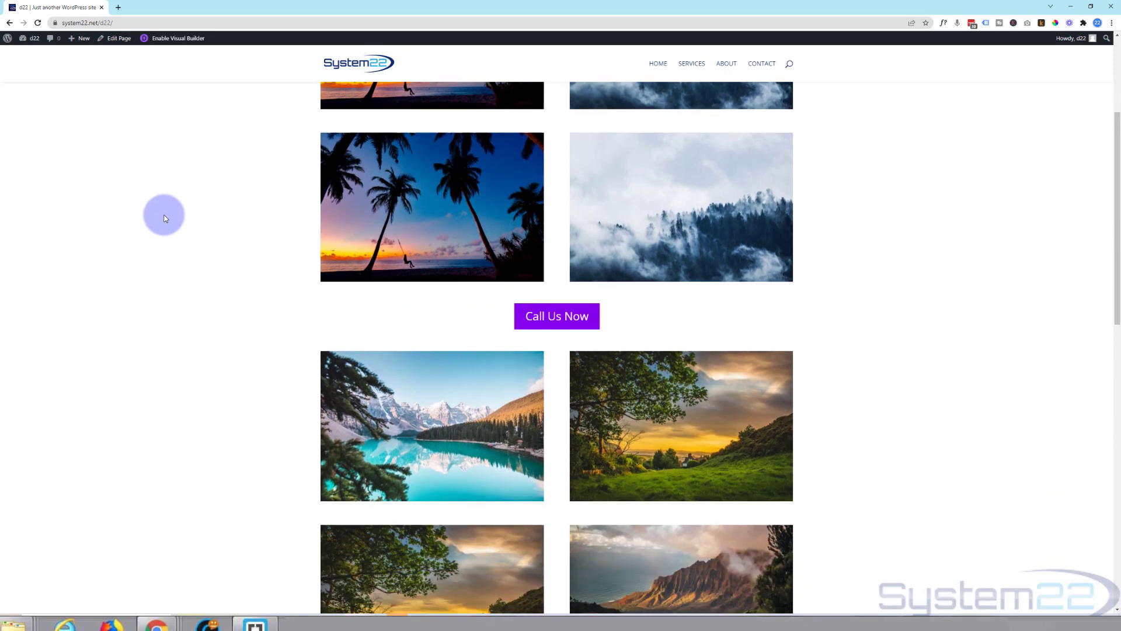
scroll(165, 217, down, 1)
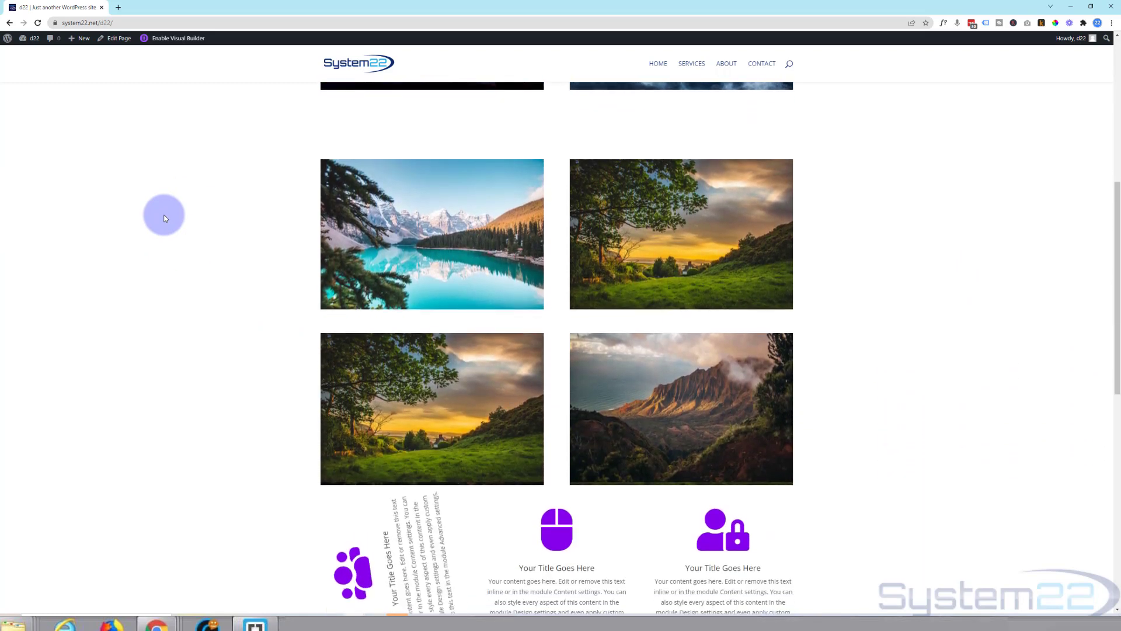
scroll(166, 218, up, 5)
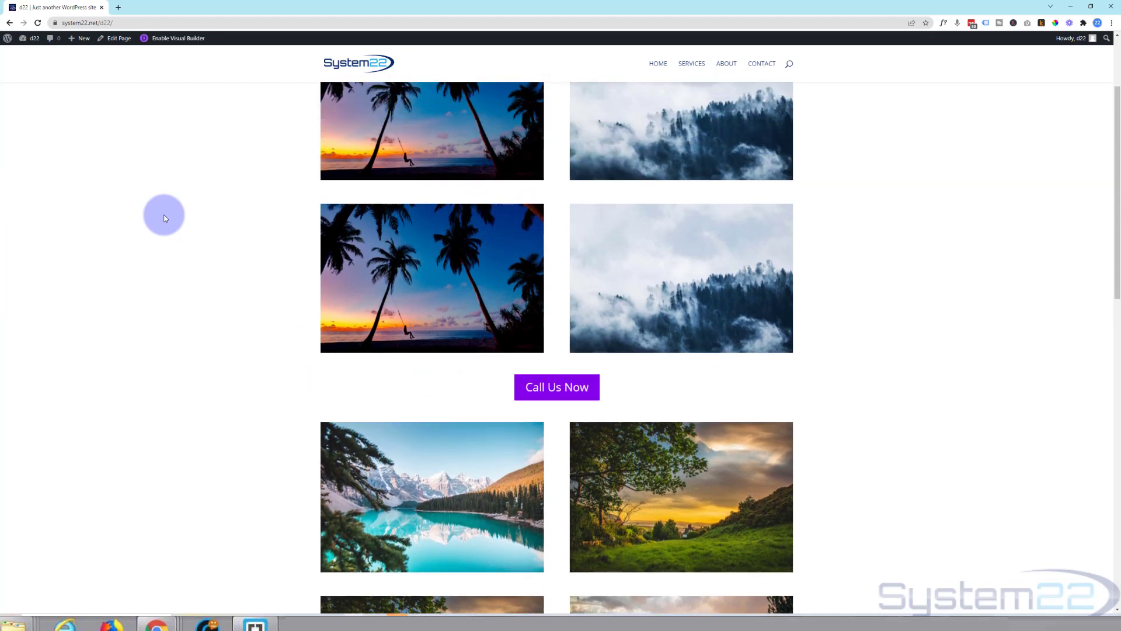
scroll(166, 218, up, 2)
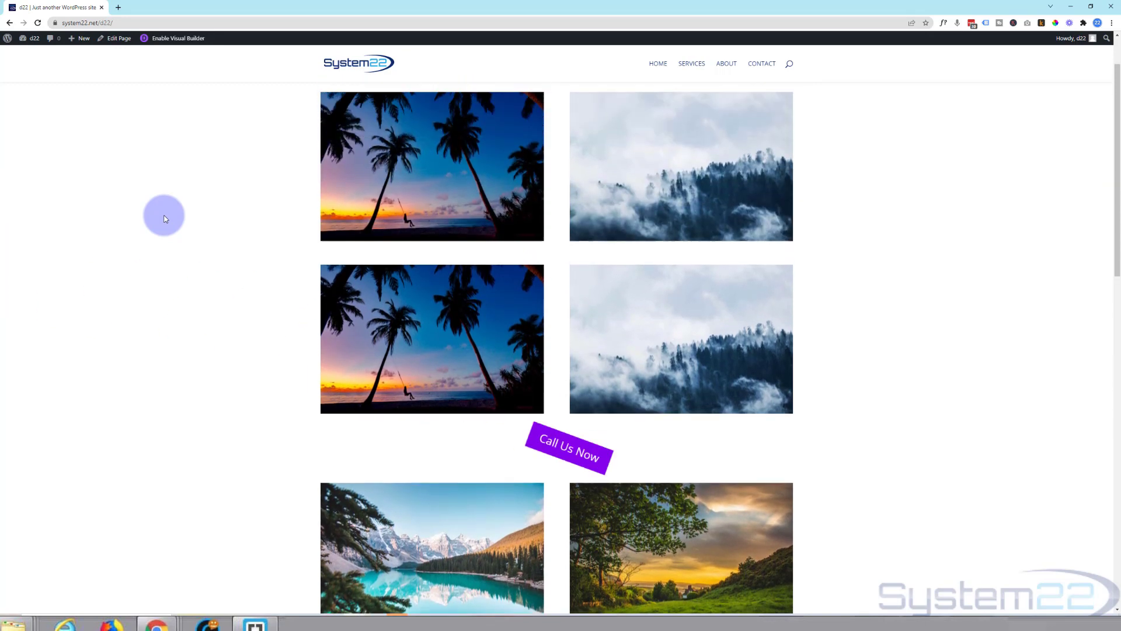
scroll(165, 219, down, 3)
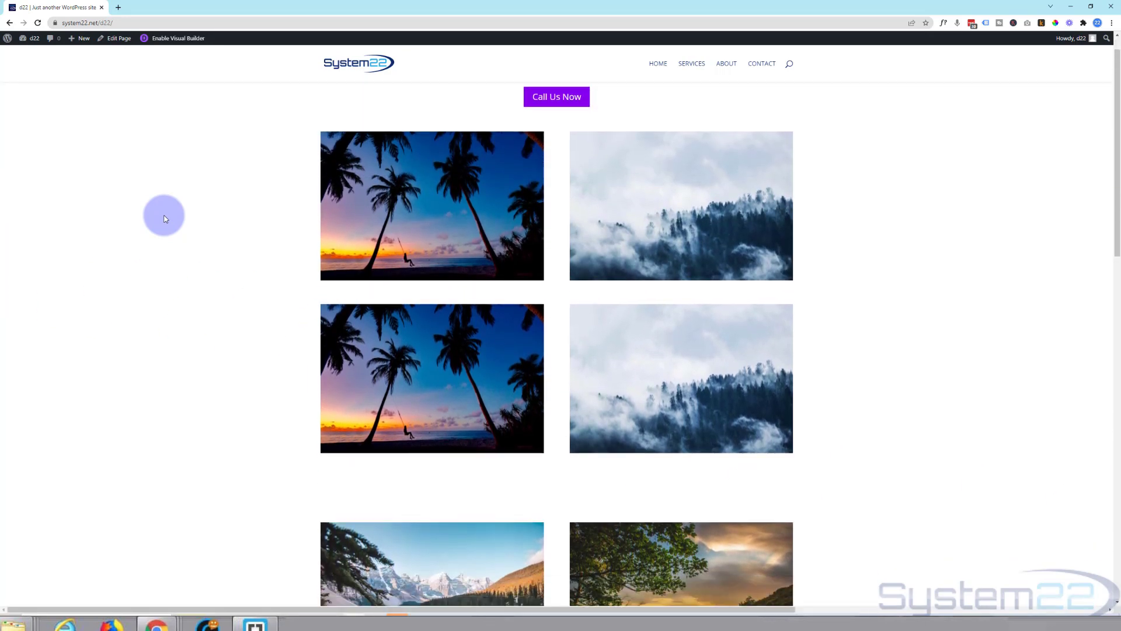
scroll(166, 219, down, 8)
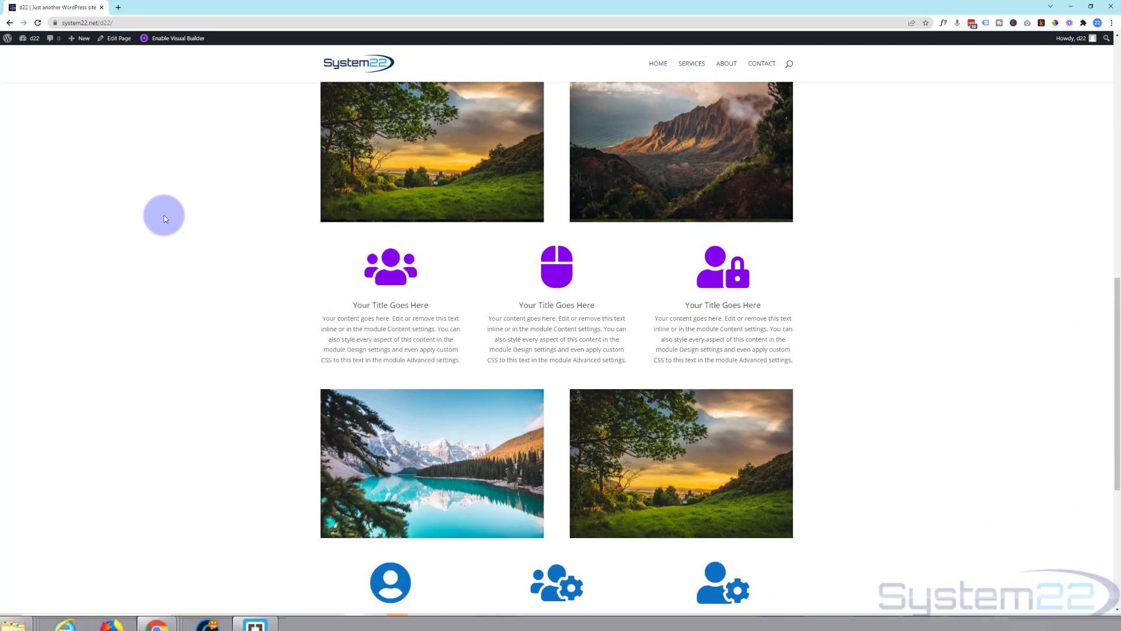
scroll(164, 219, up, 4)
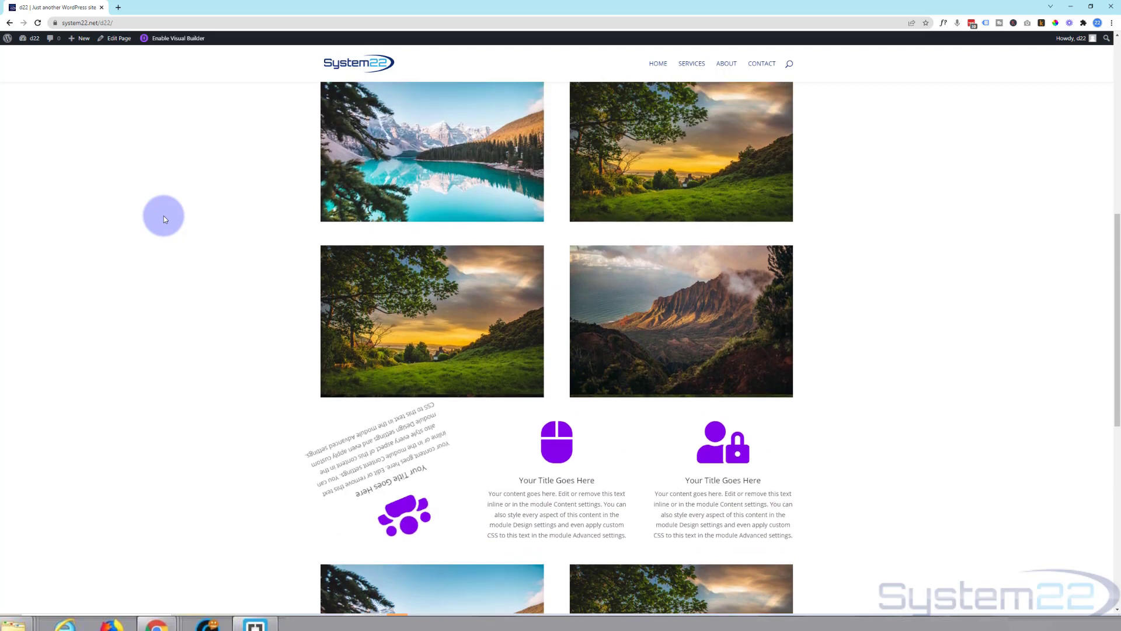
scroll(164, 219, up, 5)
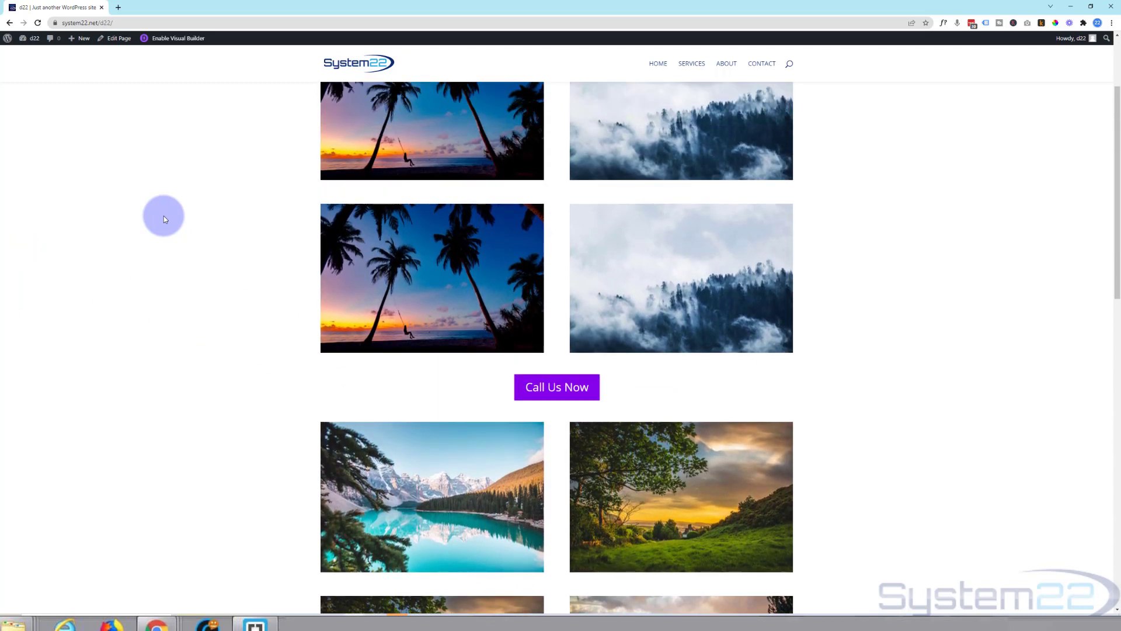
scroll(164, 219, up, 2)
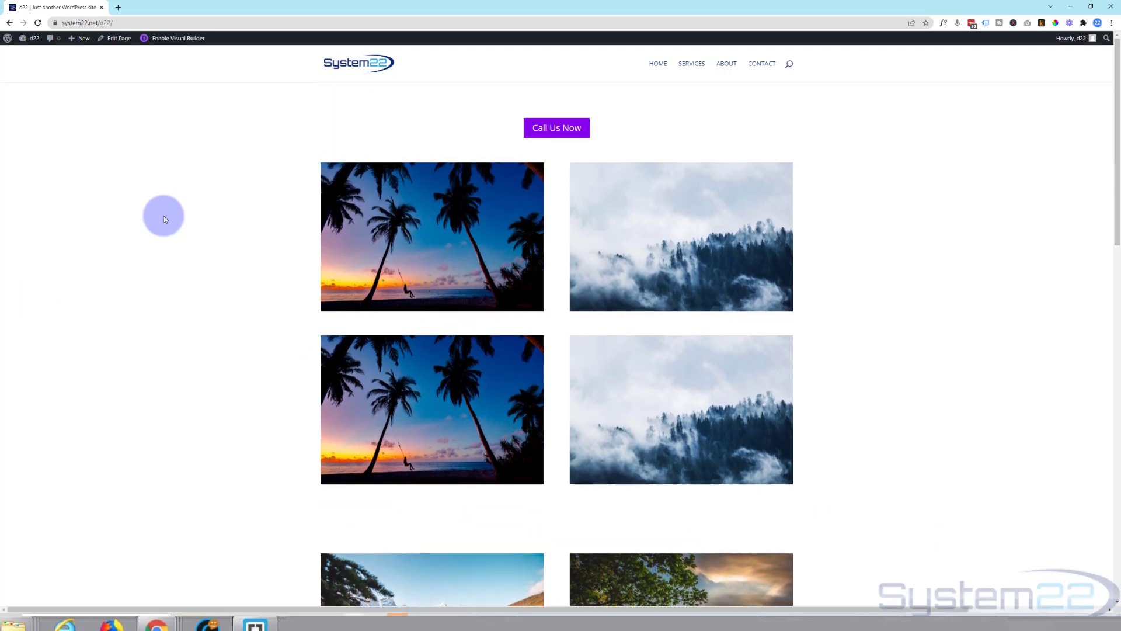